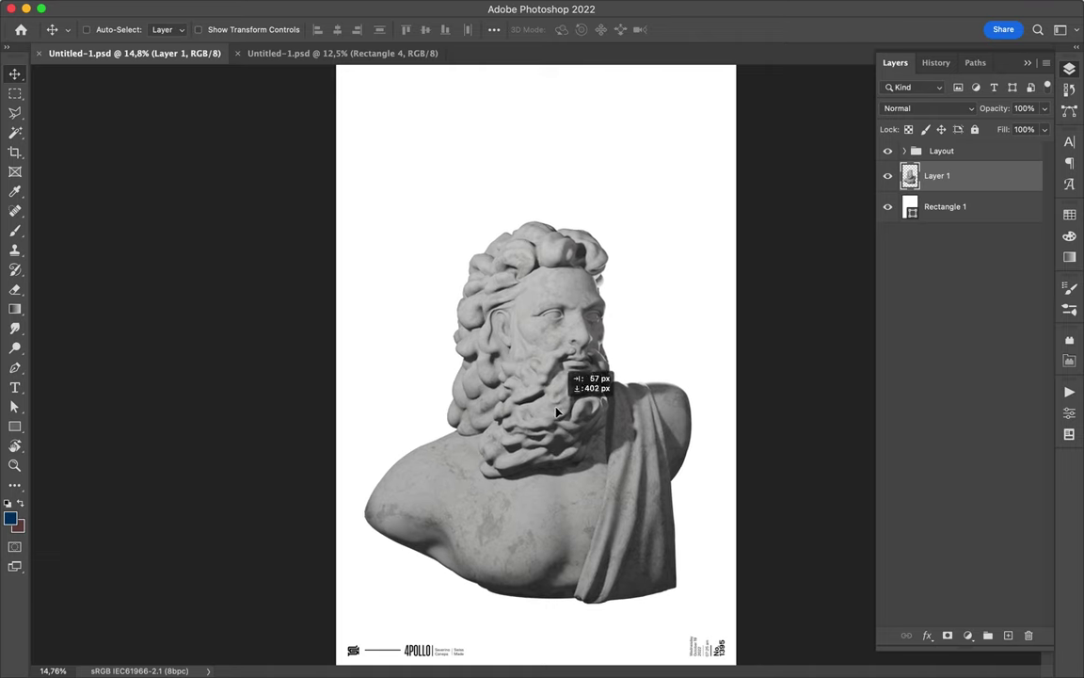
Shrink the statue bust to about 85% with Free Transform.
key(ctrl+t)
mouse_move(530, 283)
mouse_down()
mouse_move(529, 350)
mouse_move(545, 292)
mouse_up()
key(Return)
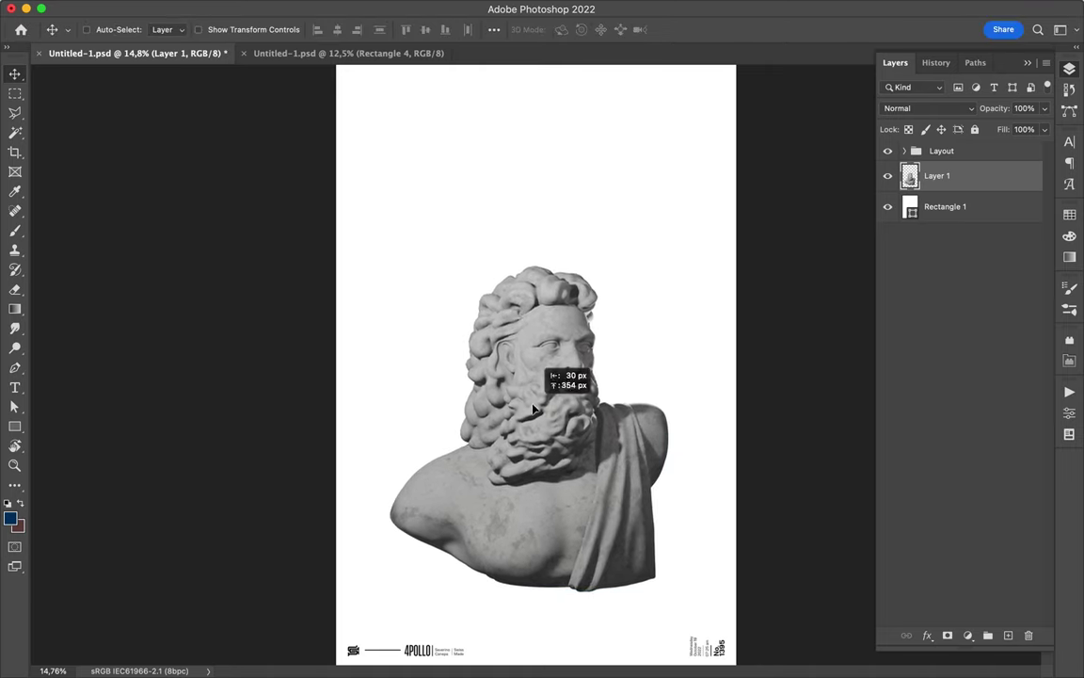
scroll(463, 275, down, 2)
scroll(464, 275, down, 1)
Fill the Rectangle 1 background with the green swatch, then marquee the statue's right half.
click(1070, 215)
click(904, 254)
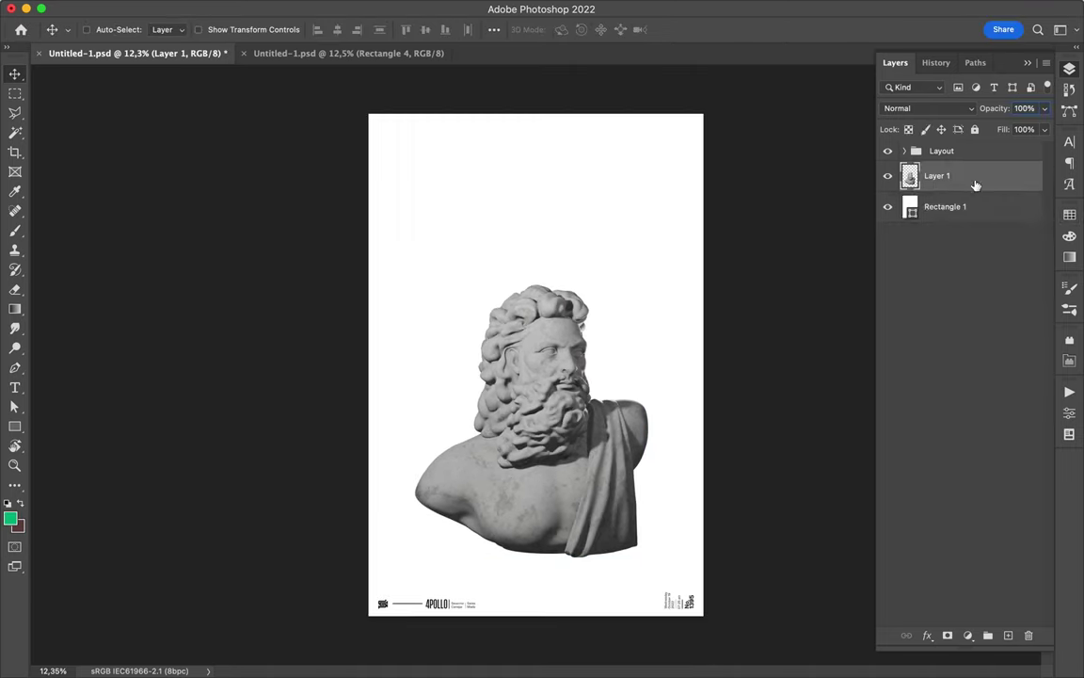
click(945, 206)
key(a)
click(214, 30)
key(v)
scroll(622, 269, up, 2)
scroll(622, 269, up, 2)
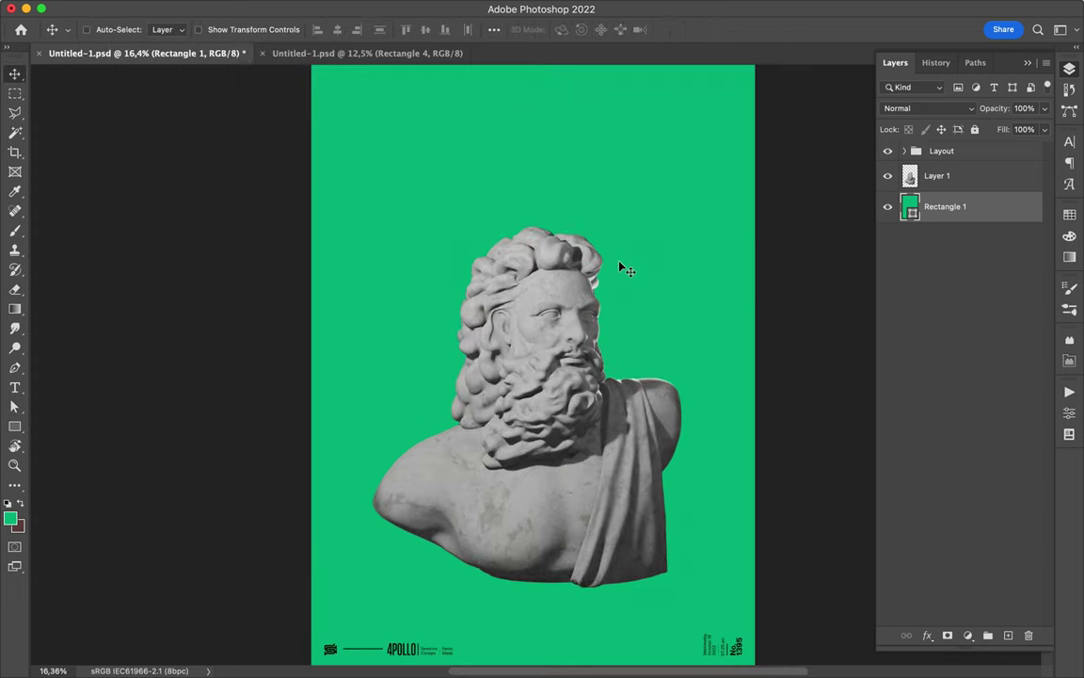
key(m)
drag(568, 215, 703, 633)
Copy the statue's right half to a new layer and shift it upward.
key(ctrl+j)
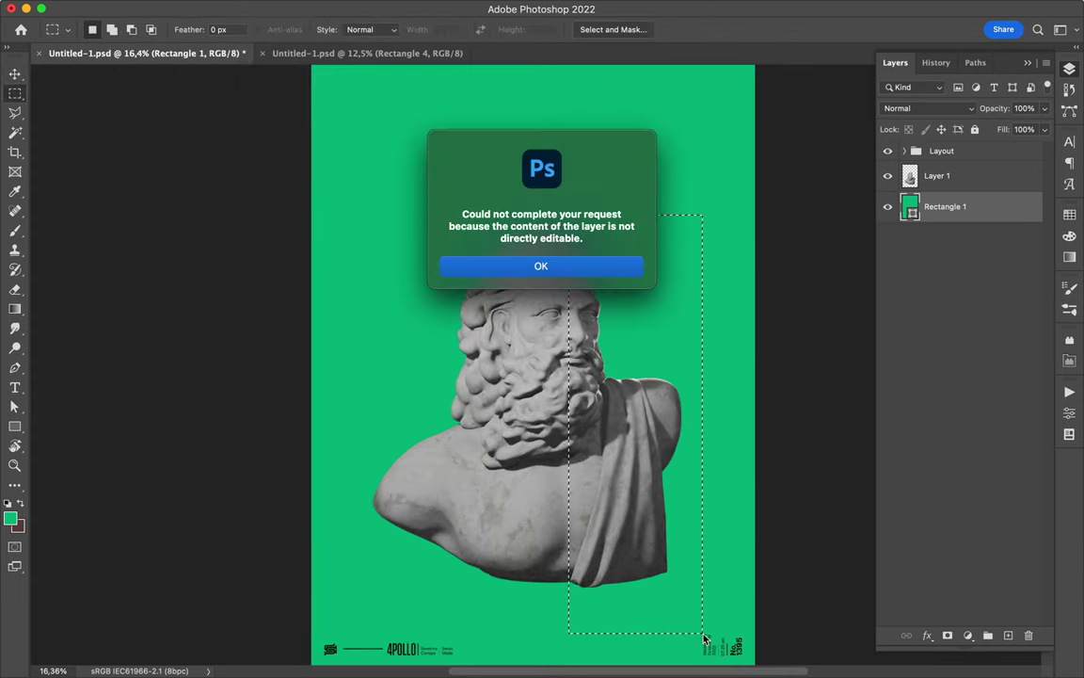
key(Return)
click(951, 176)
key(ctrl+j)
key(v)
drag(618, 447, 627, 385)
Copy the right-side drape to its own layer and move it upward.
key(m)
drag(633, 339, 763, 588)
key(ctrl+j)
key(v)
mouse_move(639, 477)
mouse_down()
mouse_move(645, 410)
mouse_move(674, 407)
mouse_up()
key(m)
drag(353, 379, 437, 572)
Nudge the statue's right half slightly to open a thin green gap.
click(941, 237)
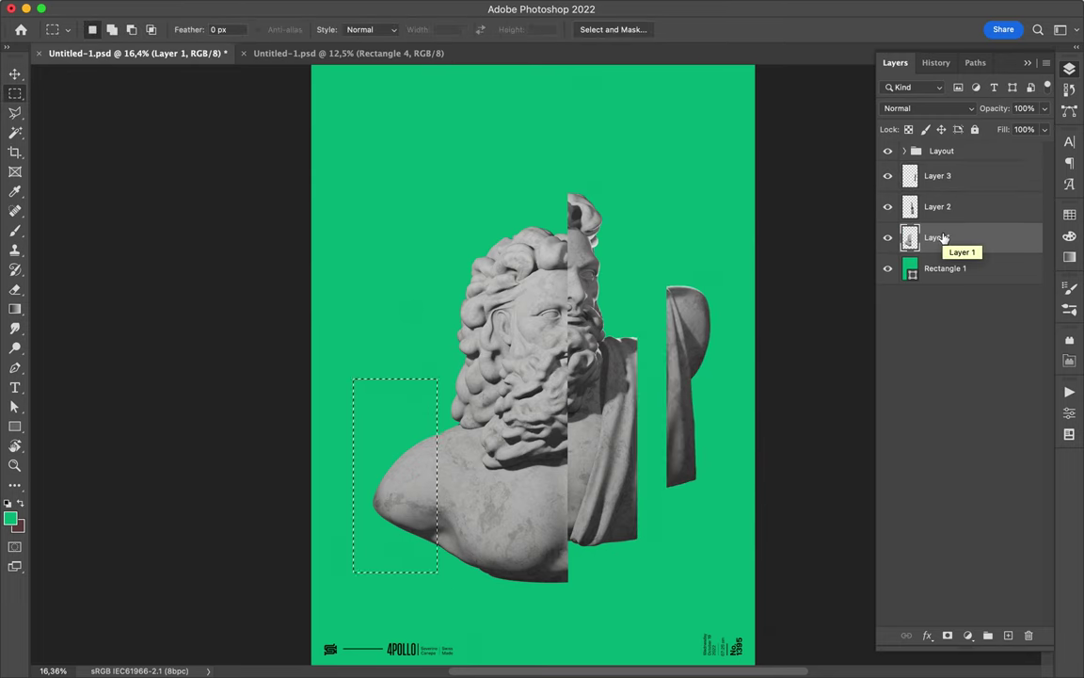
key(l)
click(371, 455)
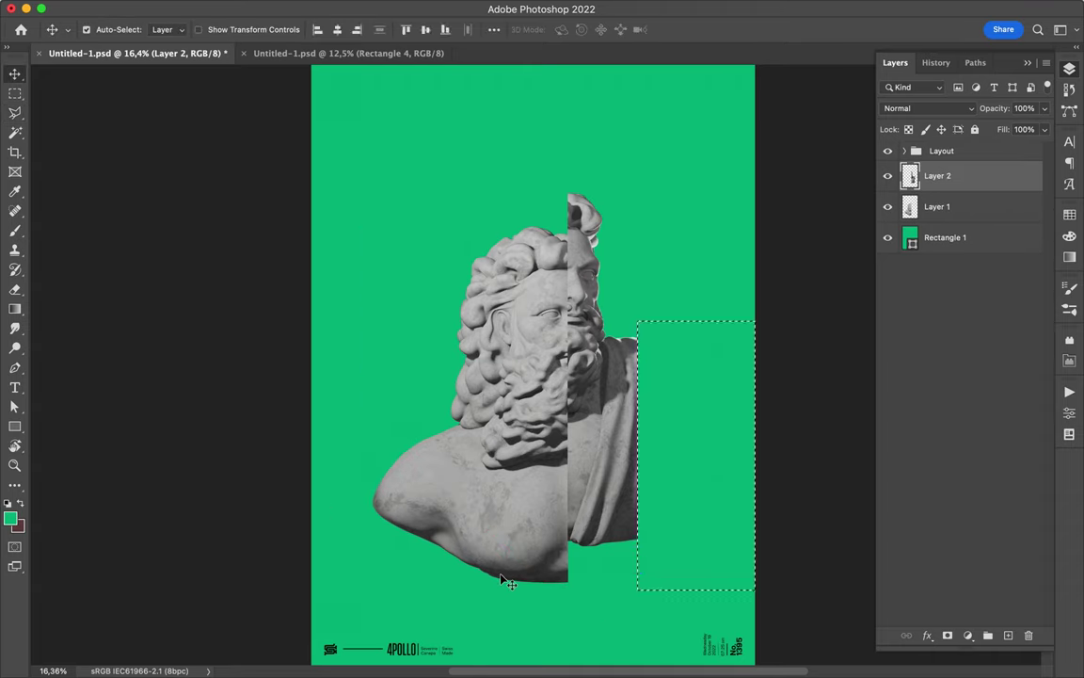
key(ctrl)
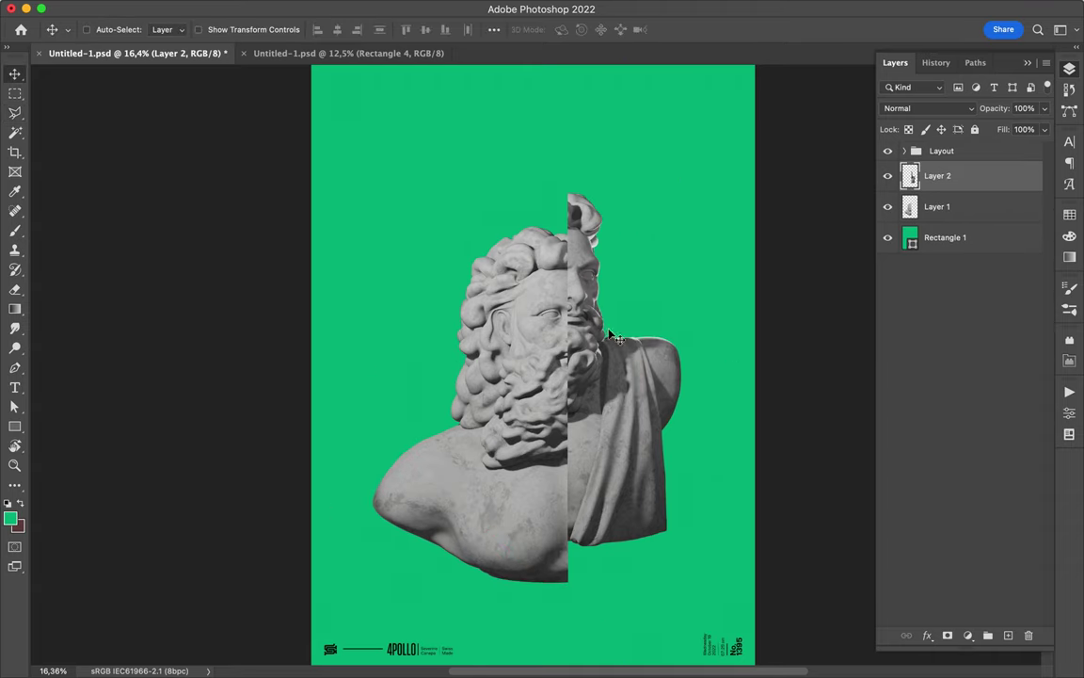
drag(613, 336, 622, 345)
Bring the white stripes group from the other poster and place it below the right statue half.
click(344, 53)
drag(527, 311, 565, 414)
drag(937, 175, 937, 219)
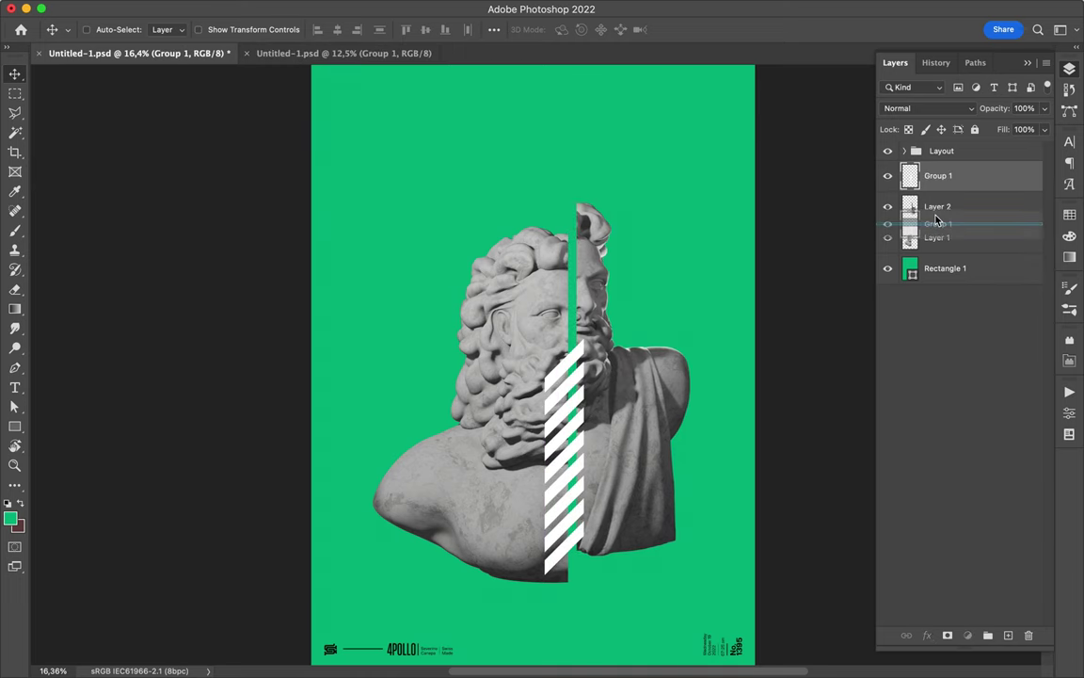
drag(565, 432, 566, 476)
Bring the ZEUS text to the right edge and add a navy duplicate.
click(343, 53)
drag(708, 374, 323, 471)
drag(750, 443, 750, 247)
key(ctrl+0)
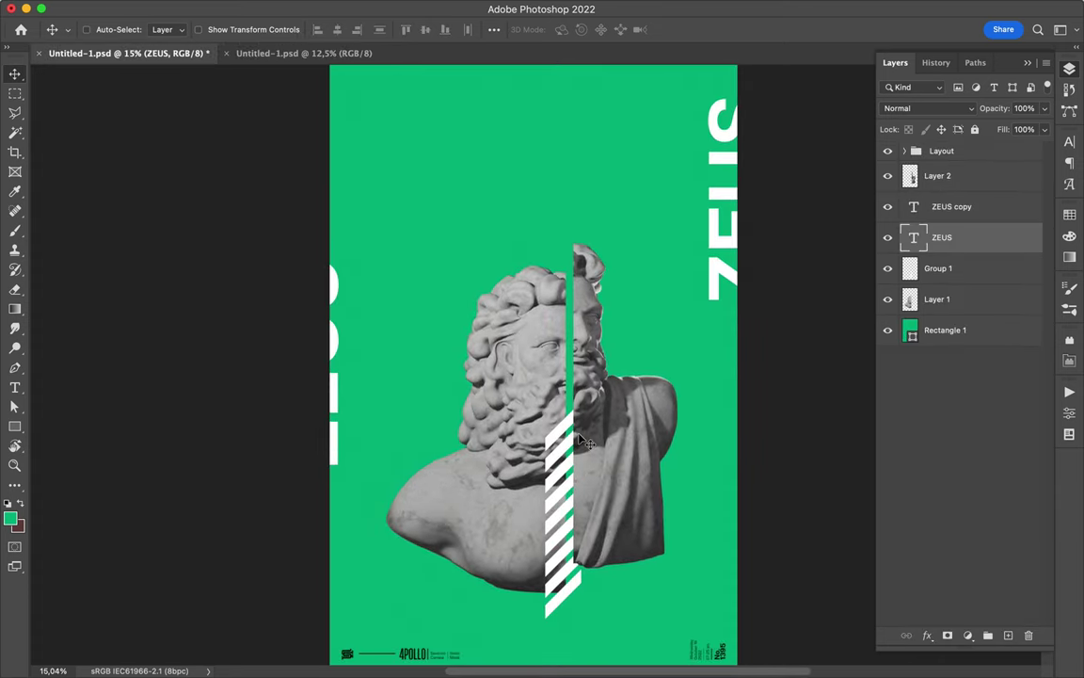
drag(584, 442, 663, 448)
drag(717, 405, 727, 359)
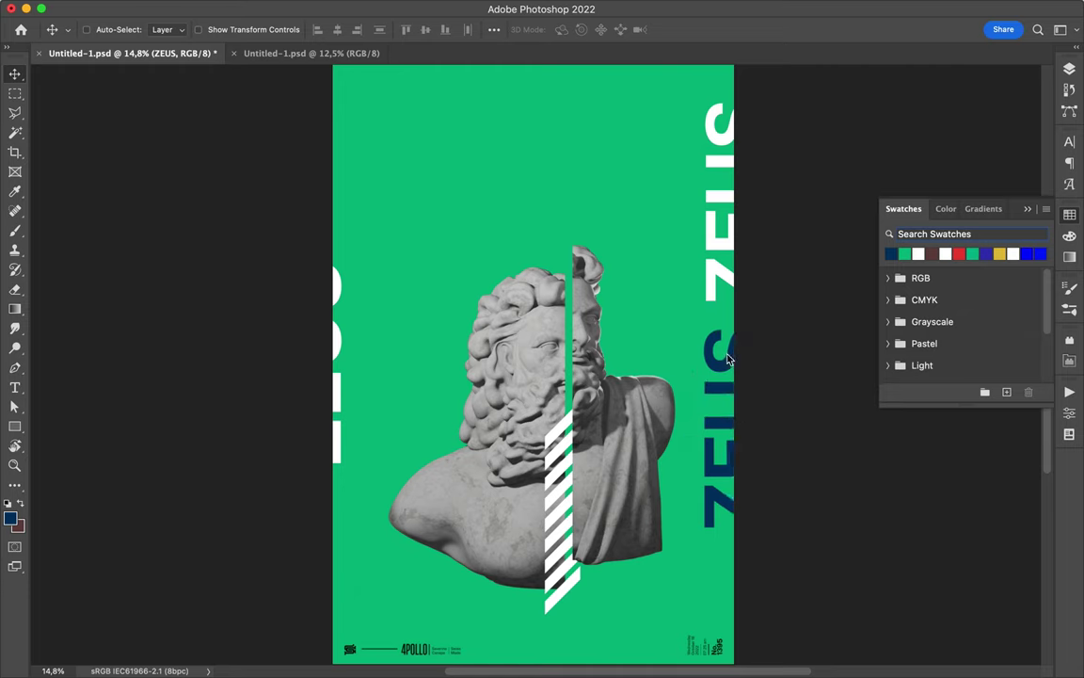
Start a navy strip with the Pen tool at the poster's top-left corner.
scroll(394, 145, down, 1)
scroll(394, 145, down, 1)
key(p)
click(352, 99)
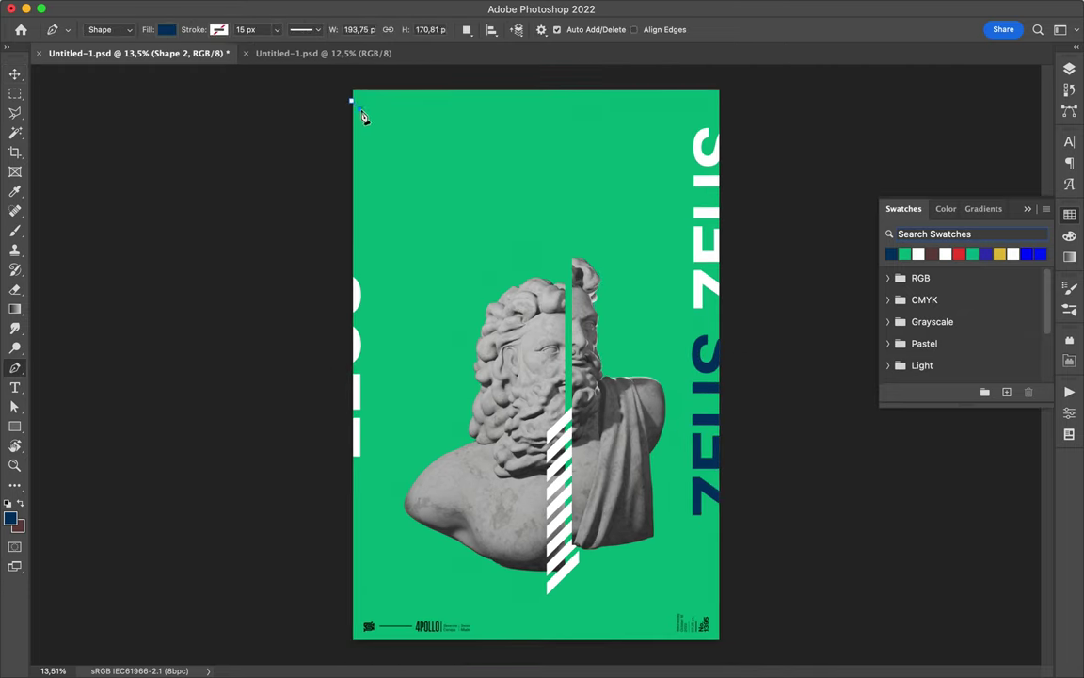
Finish the left navy strip and draw a navy shape clipped to the statue's left half.
ctrl+click(480, 330)
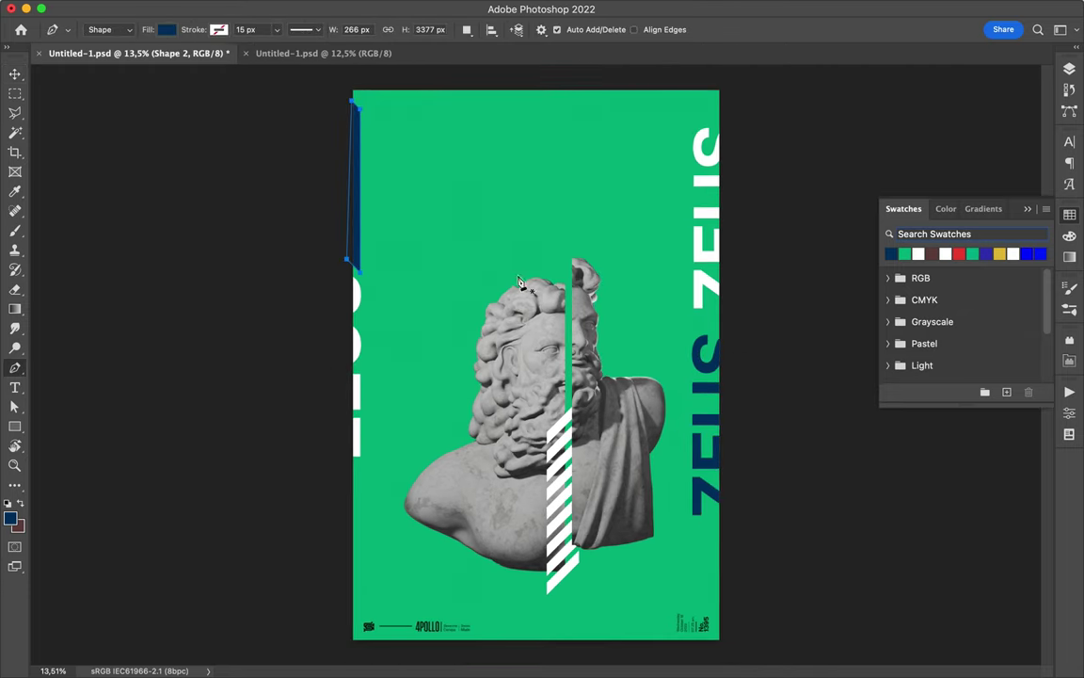
click(391, 607)
click(391, 389)
click(473, 252)
click(1069, 69)
drag(944, 235, 944, 381)
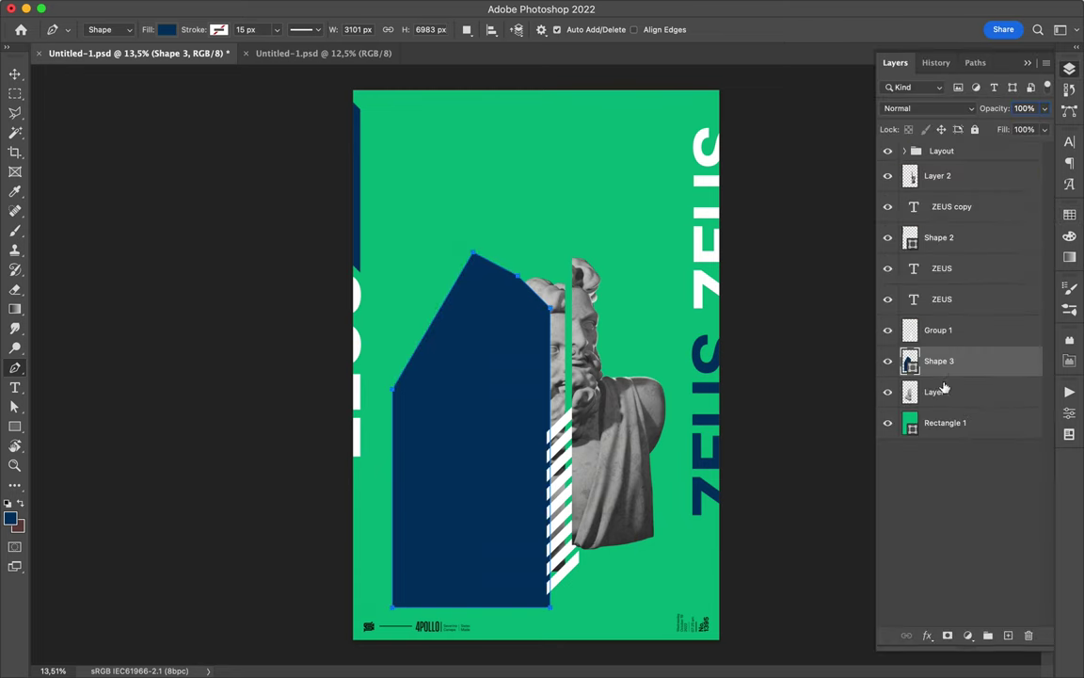
alt+click(944, 376)
Set the navy shape to Overlay and slide it left across the face.
click(928, 109)
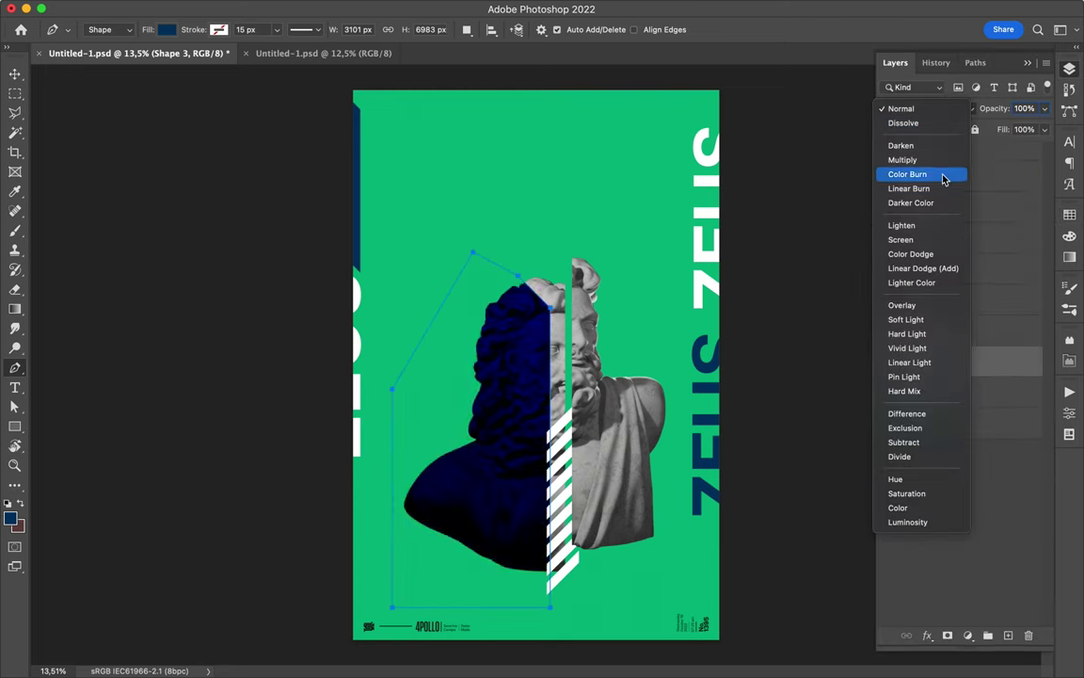
click(907, 302)
key(v)
drag(508, 391, 459, 394)
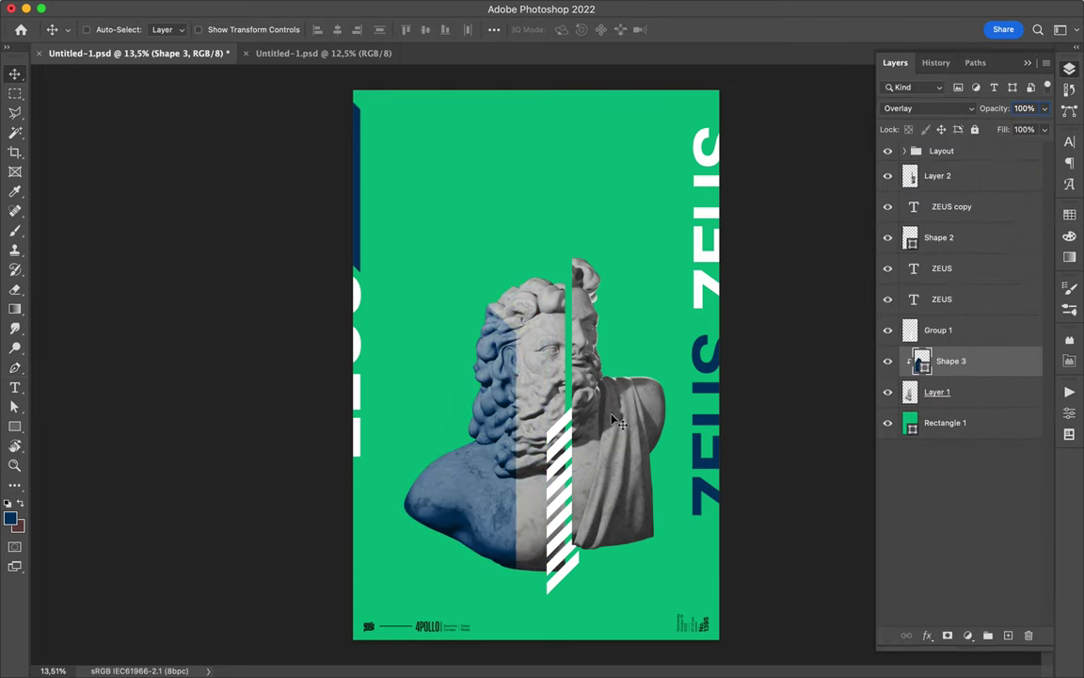
Draw a second navy shape over the statue's right-side drape.
key(p)
click(664, 362)
click(684, 582)
click(602, 581)
click(602, 423)
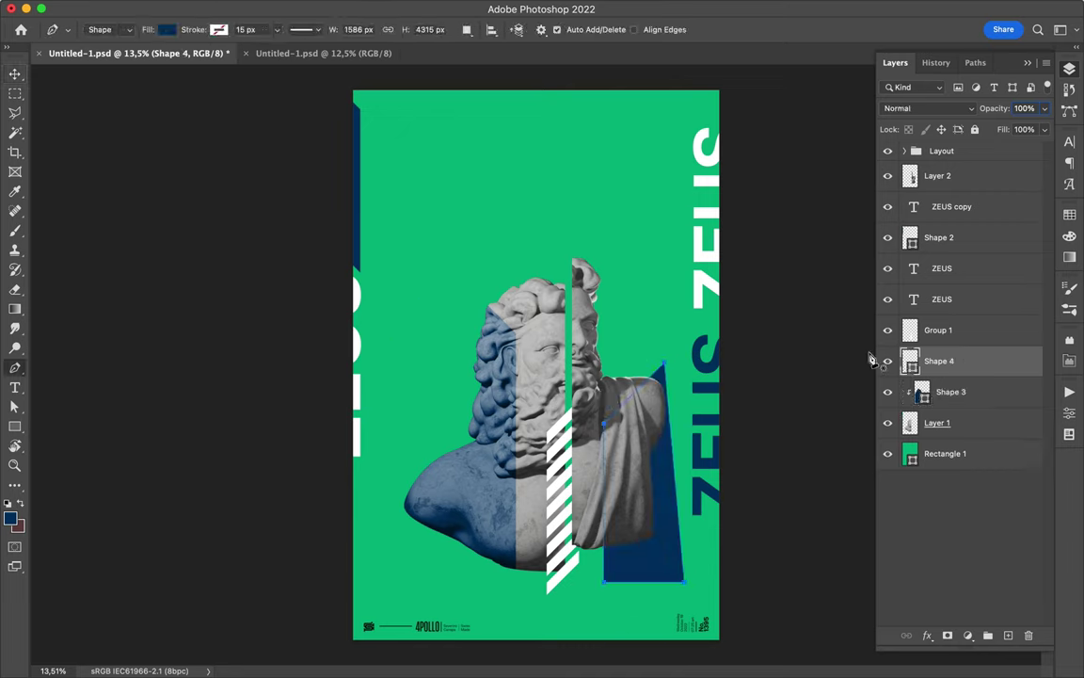
Clip the right navy shape to the right half in Overlay, and shift the white ZEUS right.
drag(946, 361, 934, 181)
key(ctrl+alt+g)
click(929, 108)
click(917, 304)
key(v)
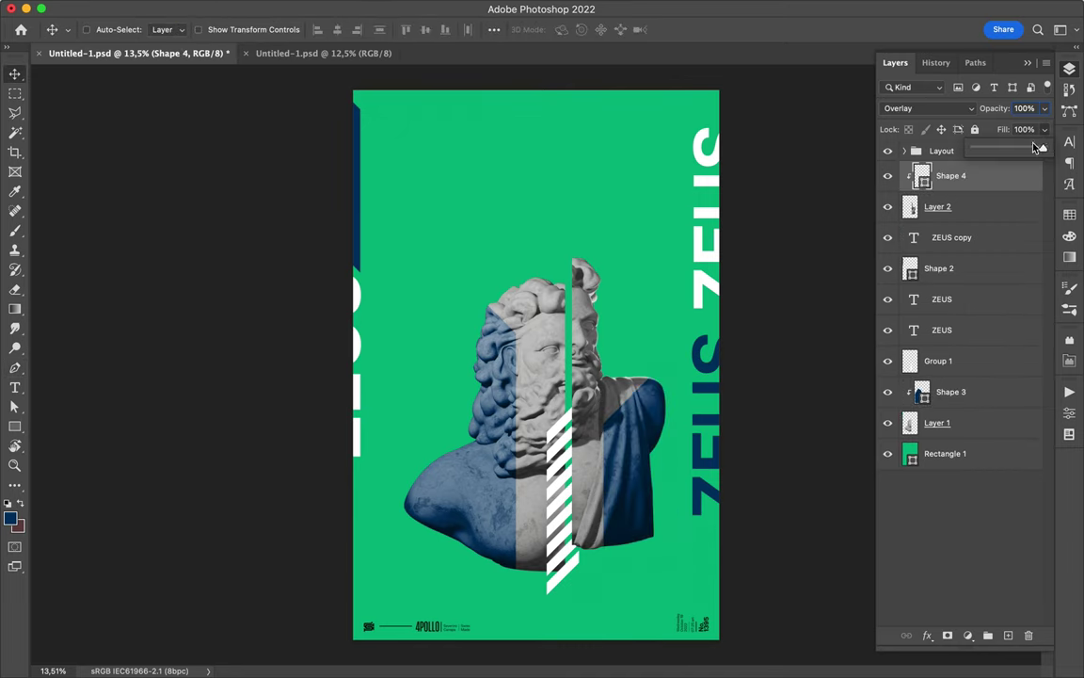
drag(684, 280, 721, 281)
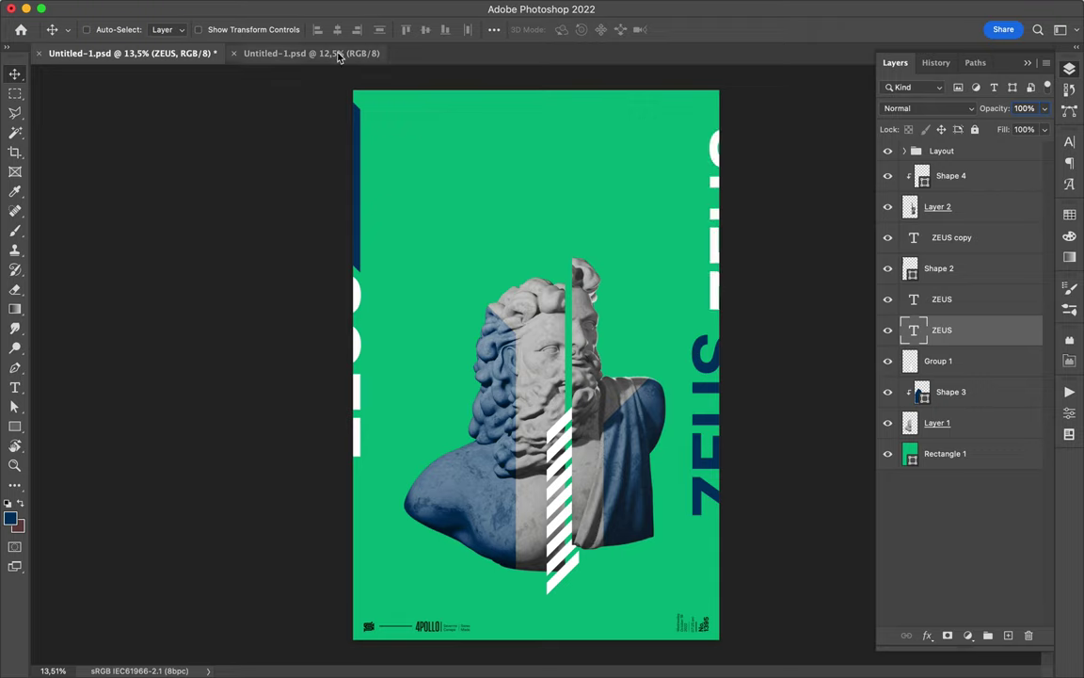
Bring the hatched diagonal band from the reference poster into the green poster.
click(362, 53)
drag(480, 193, 466, 380)
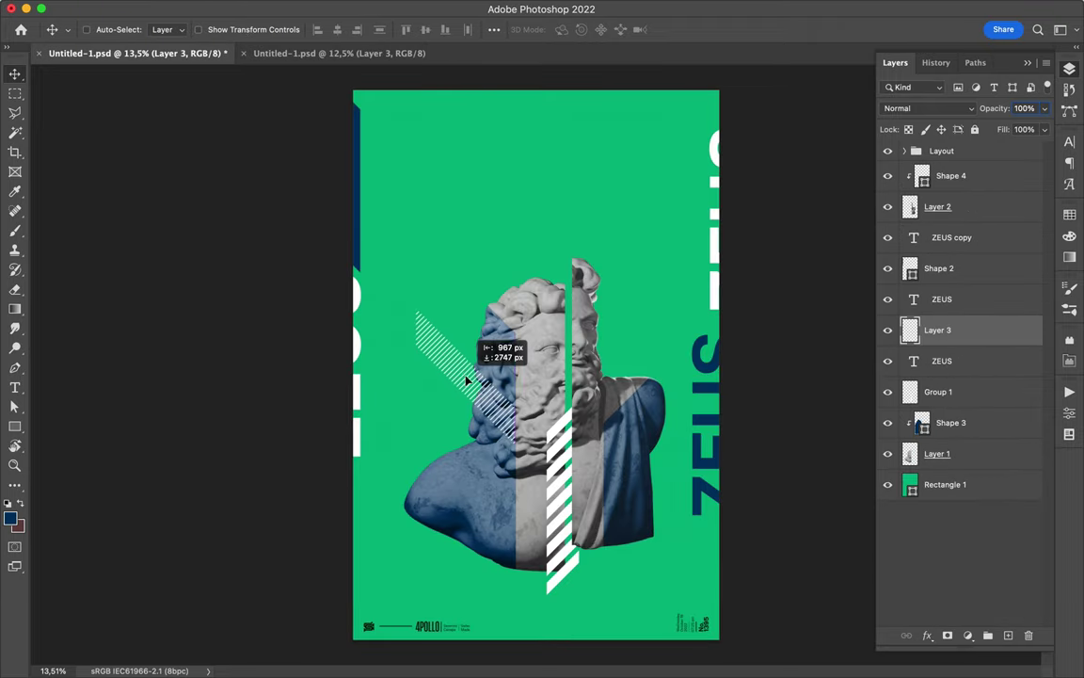
scroll(466, 380, up, 5)
Copy the white arrow and plus marks across and place them near the poster top.
click(338, 52)
scroll(404, 280, up, 5)
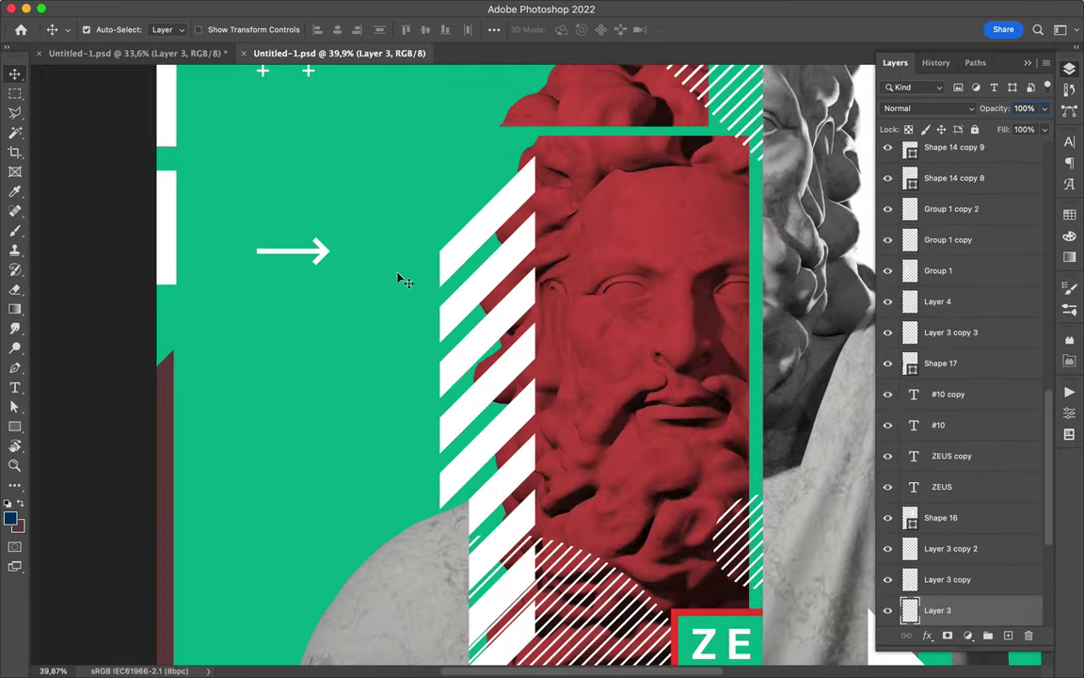
click(296, 253)
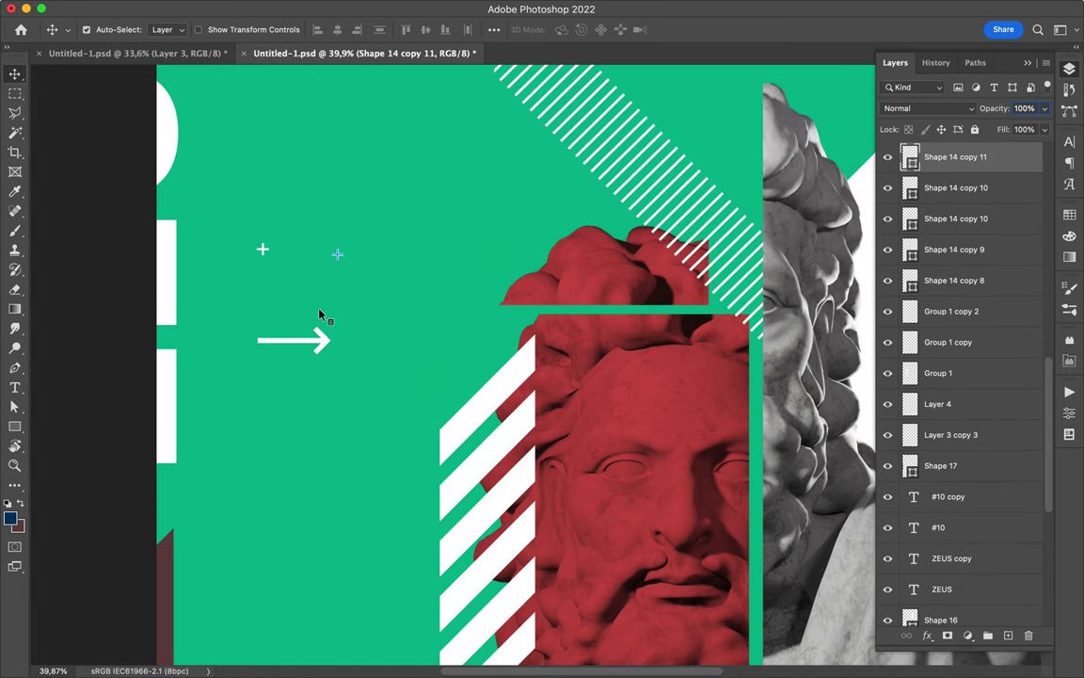
drag(308, 176, 271, 214)
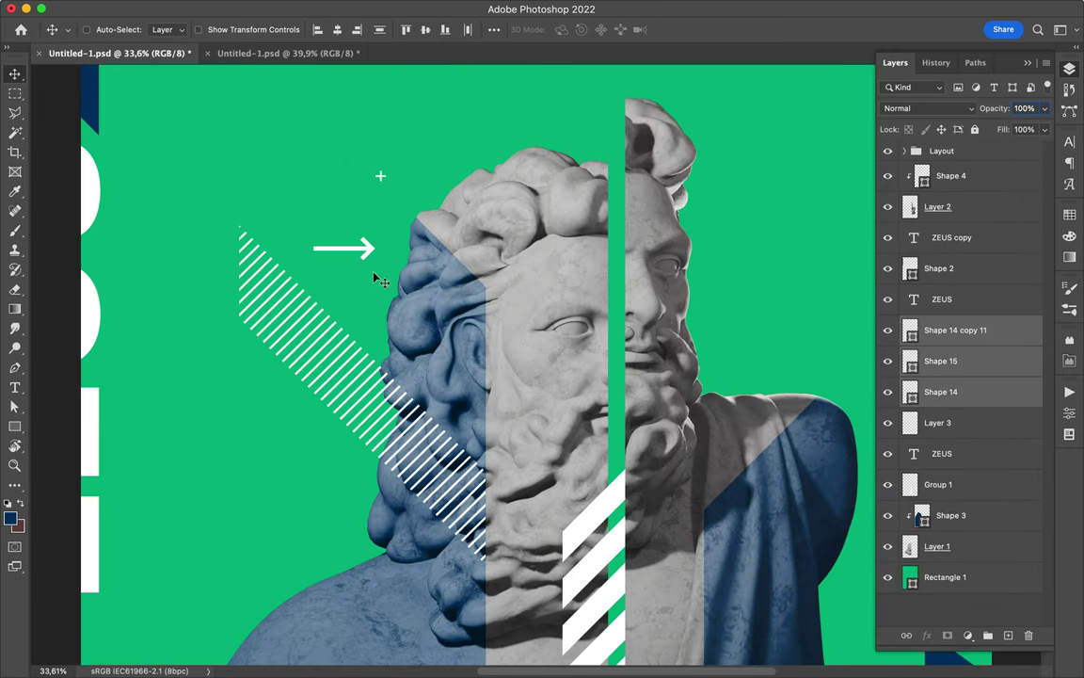
drag(375, 278, 237, 61)
scroll(387, 177, down, 3)
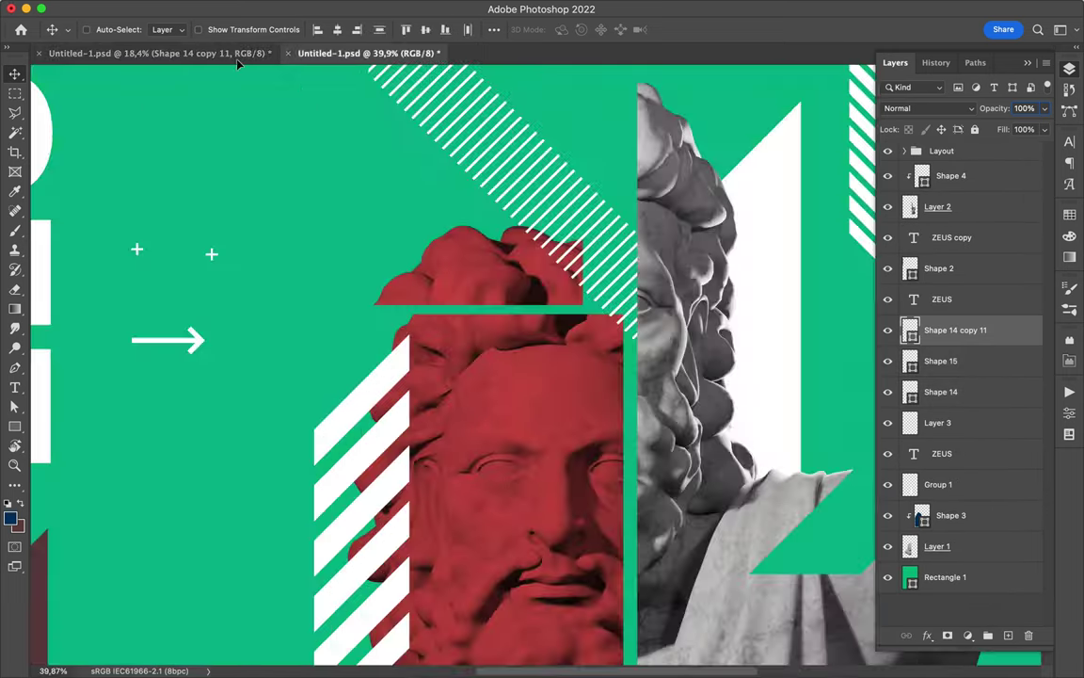
drag(237, 61, 461, 111)
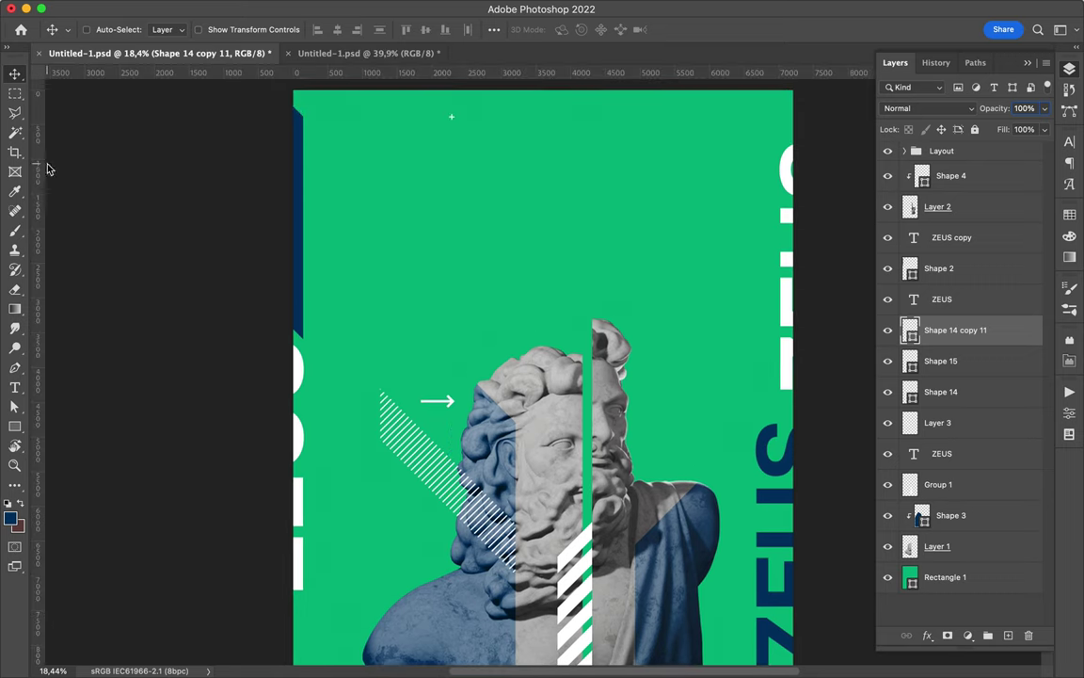
Add two vertical guides and name the cross layer 'Plus'.
drag(456, 257, 411, 257)
drag(39, 181, 363, 414)
scroll(302, 290, up, 5)
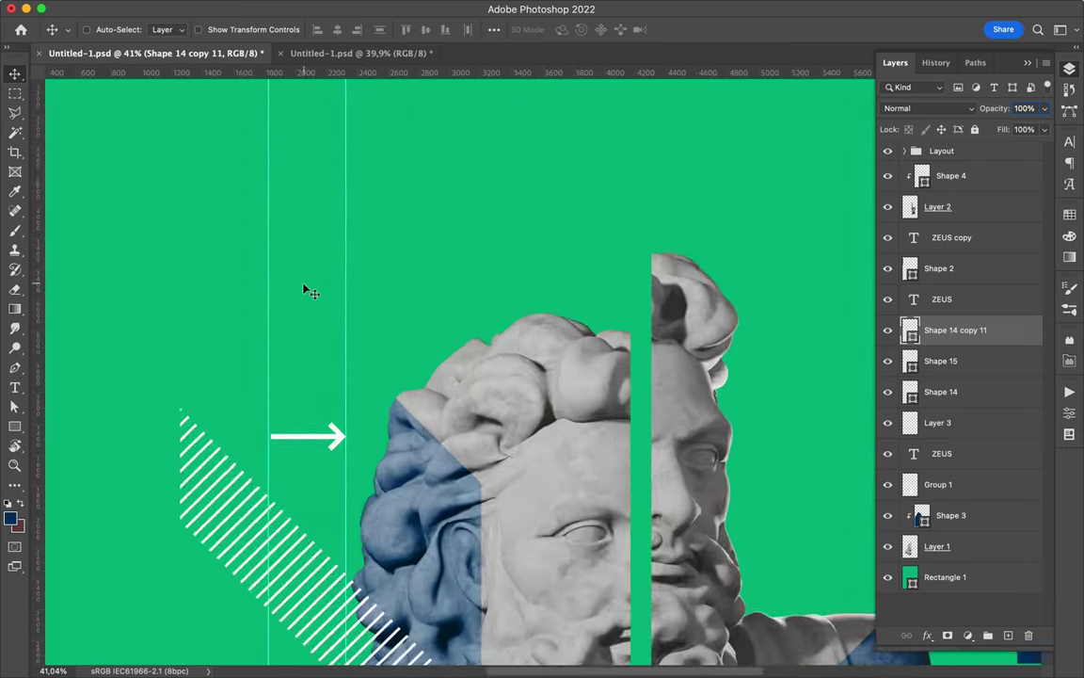
scroll(328, 263, up, 3)
text(Plus)
key(Return)
Duplicate plus marks onto both guides, including lower positions.
drag(328, 260, 264, 260)
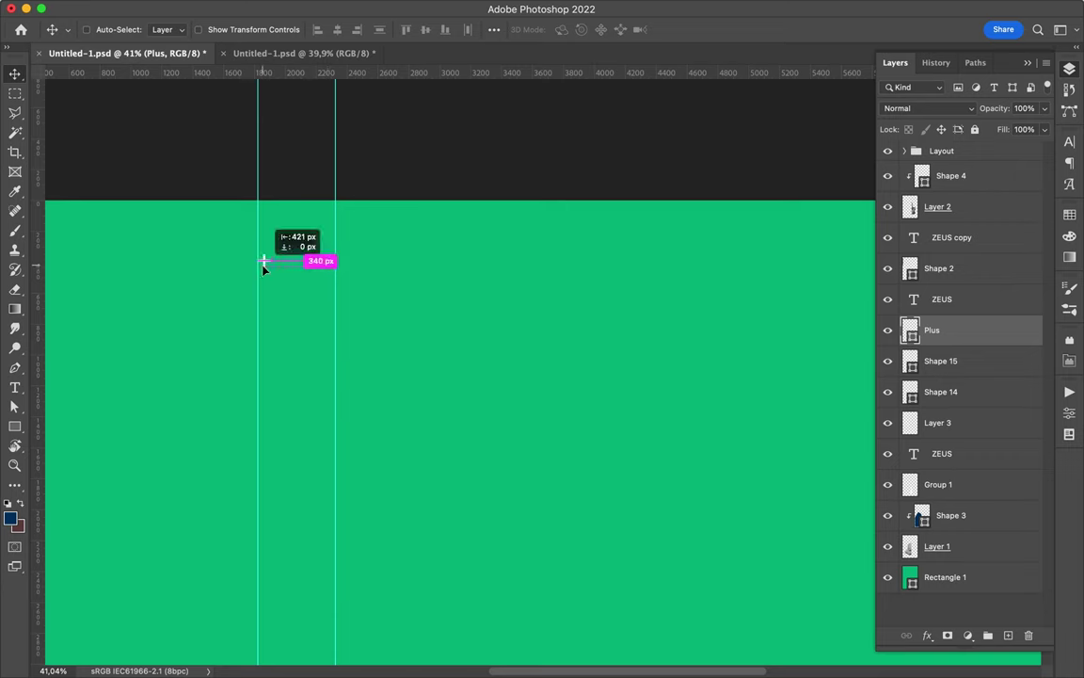
scroll(336, 280, down, 2)
scroll(436, 203, down, 2)
scroll(436, 203, down, 2)
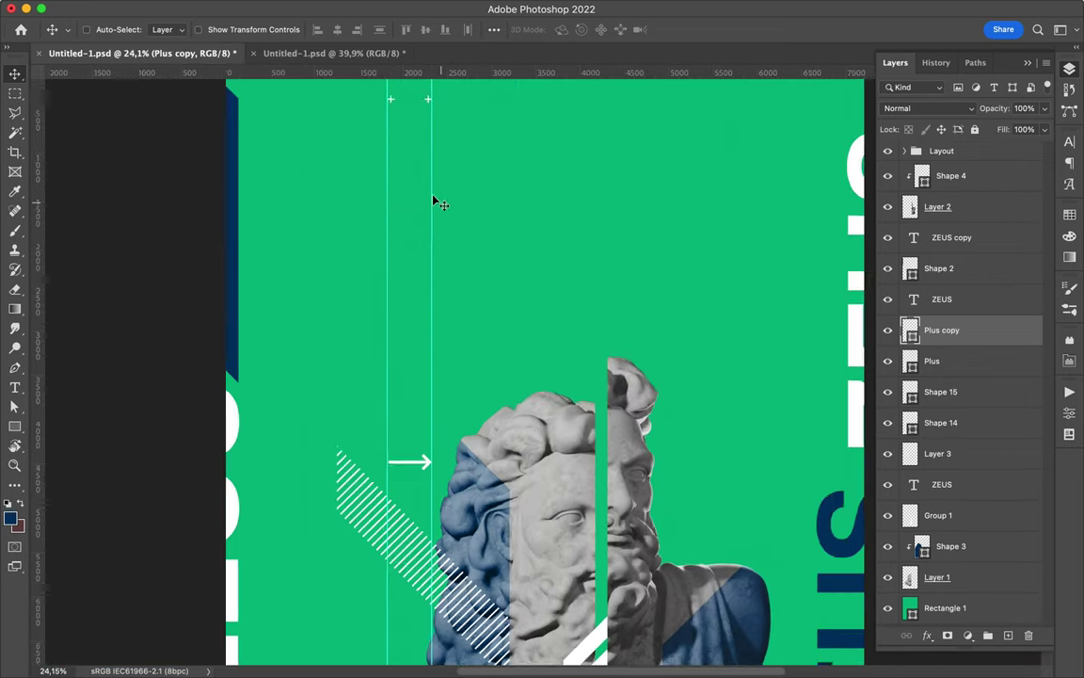
mouse_move(562, 133)
mouse_down()
mouse_move(475, 631)
mouse_move(395, 467)
mouse_up()
click(325, 54)
scroll(236, 556, down, 2)
scroll(236, 555, down, 2)
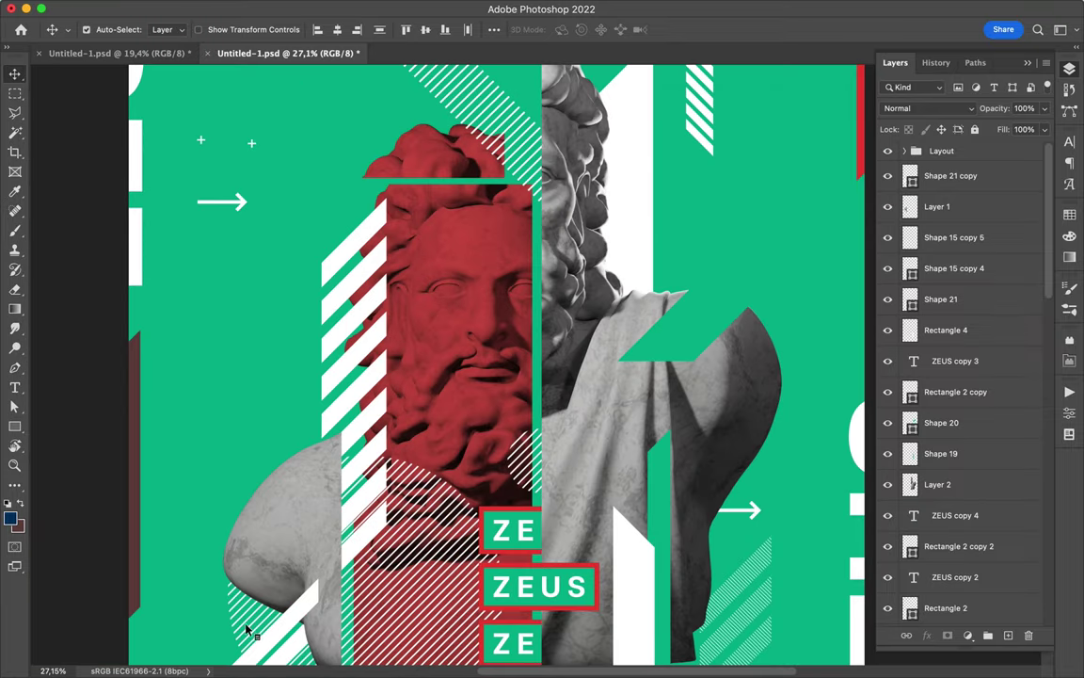
Bring the hatched circle and boxed ZEUS label over, changing #10 to #11.
ctrl+click(227, 564)
drag(537, 480, 659, 250)
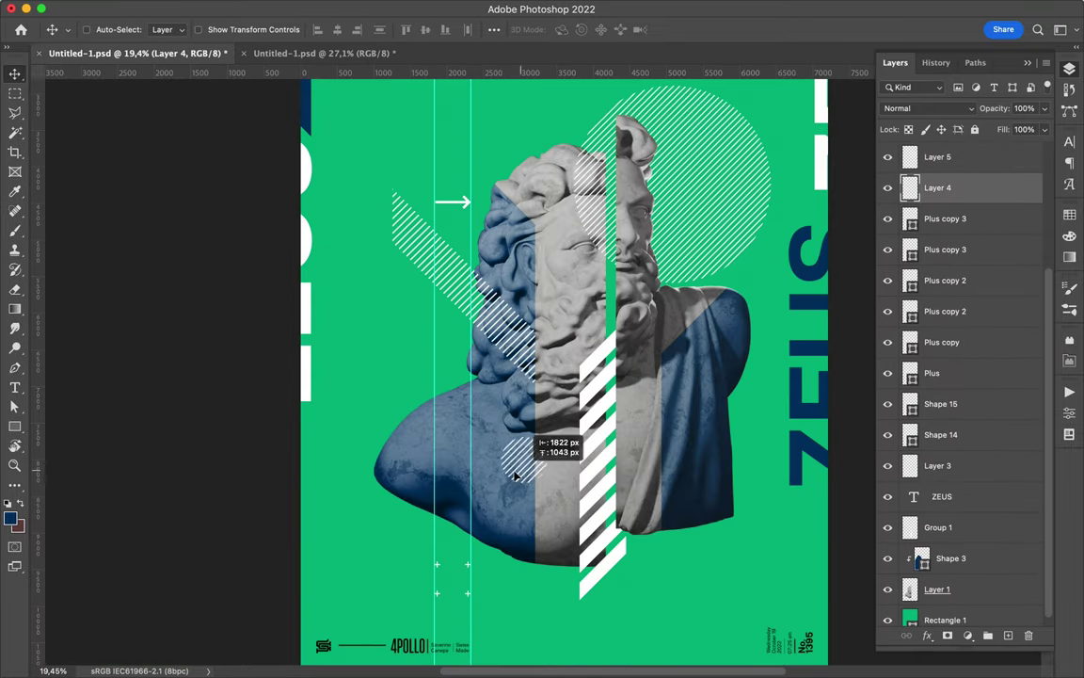
click(324, 54)
scroll(513, 294, down, 5)
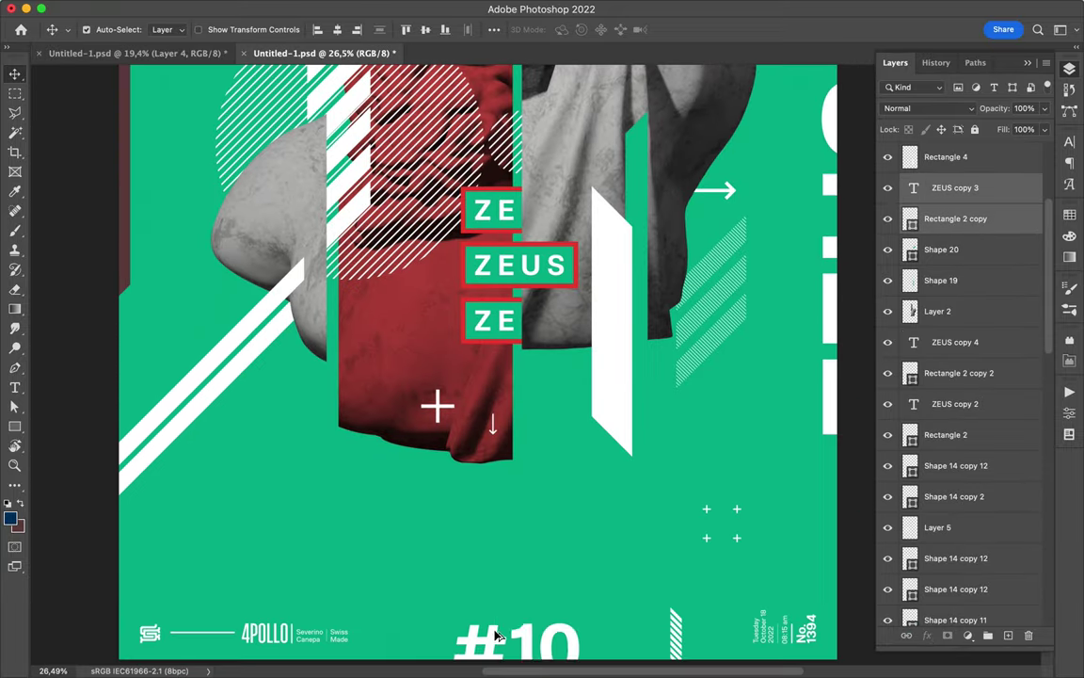
mouse_move(504, 423)
mouse_down()
mouse_move(201, 110)
mouse_move(471, 612)
mouse_move(390, 614)
mouse_up()
double_click(390, 611)
text(11)
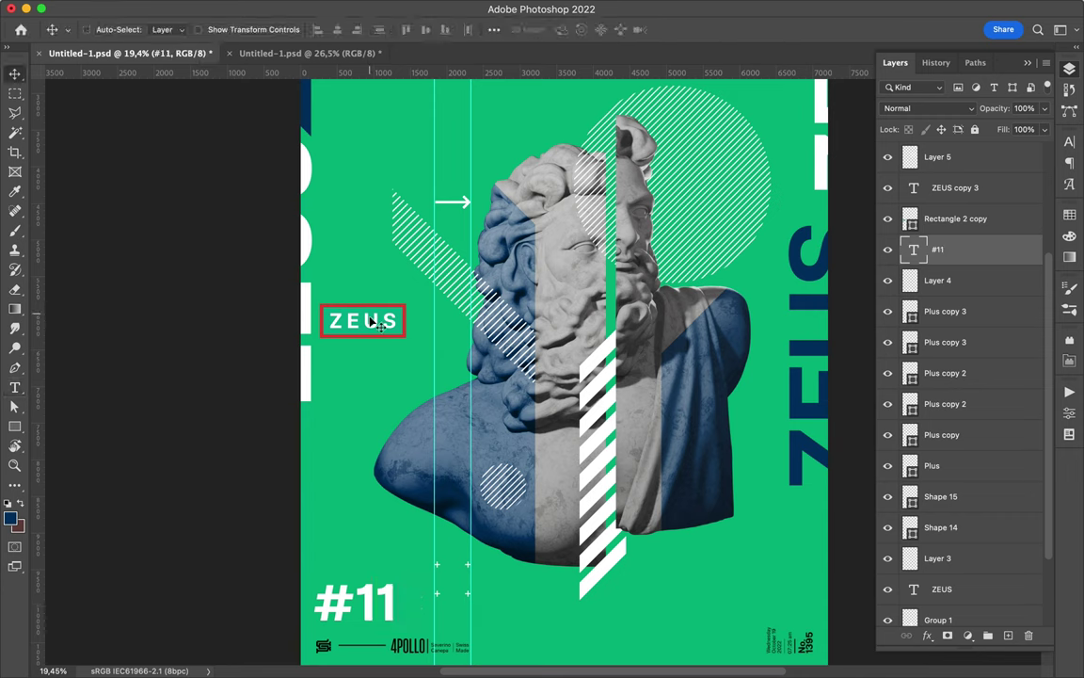
Give the ZEUS box a green fill and navy outline.
click(399, 334)
click(1069, 235)
key(a)
click(227, 31)
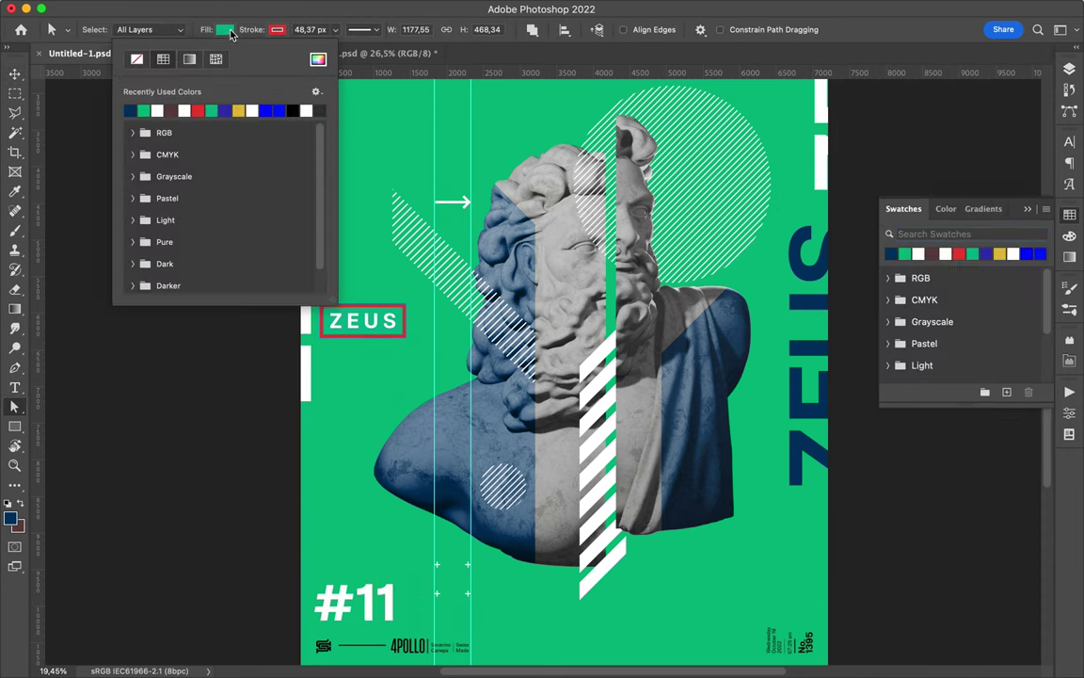
click(143, 110)
click(277, 30)
click(177, 110)
key(v)
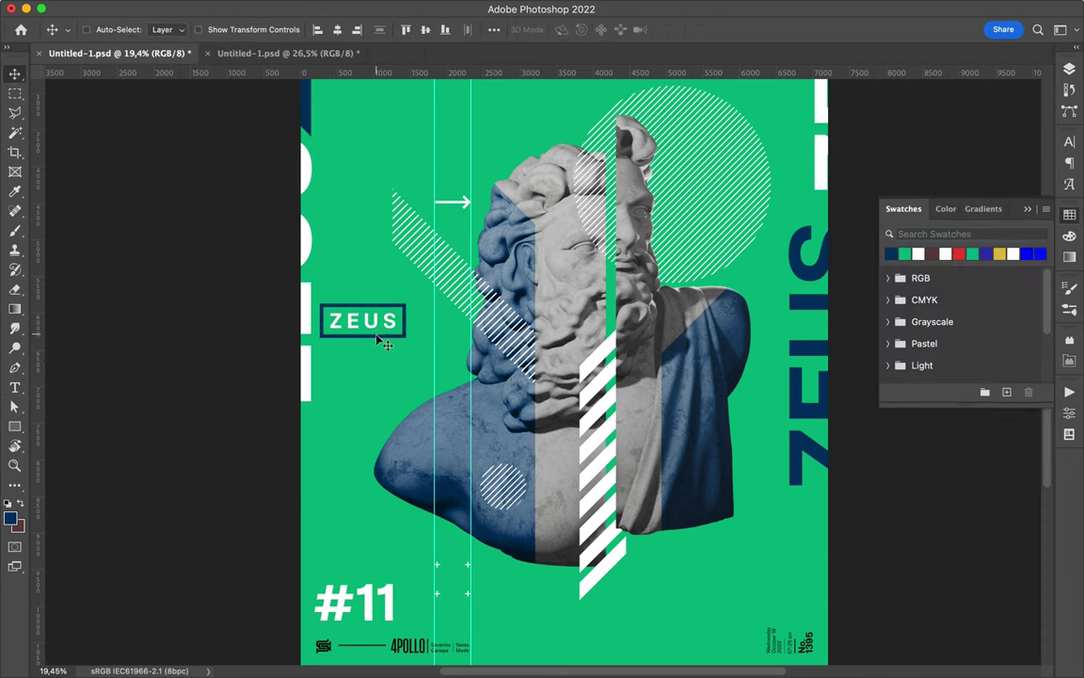
Duplicate the ZEUS box just below and fill the copy white.
drag(402, 348, 402, 386)
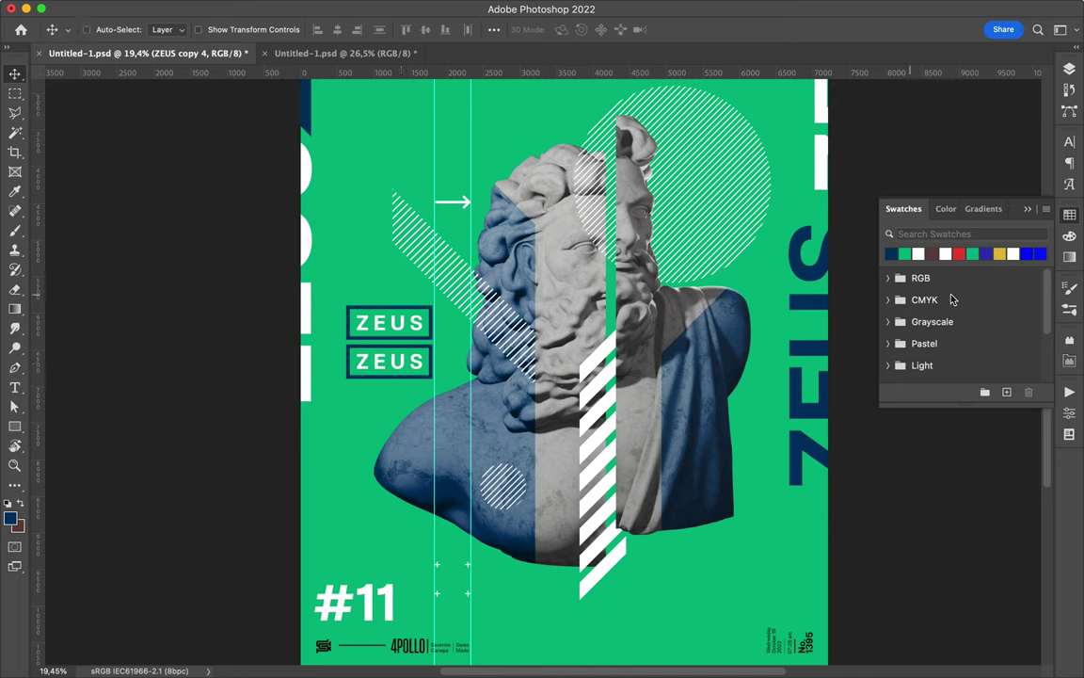
click(434, 361)
key(a)
click(226, 31)
click(126, 110)
key(v)
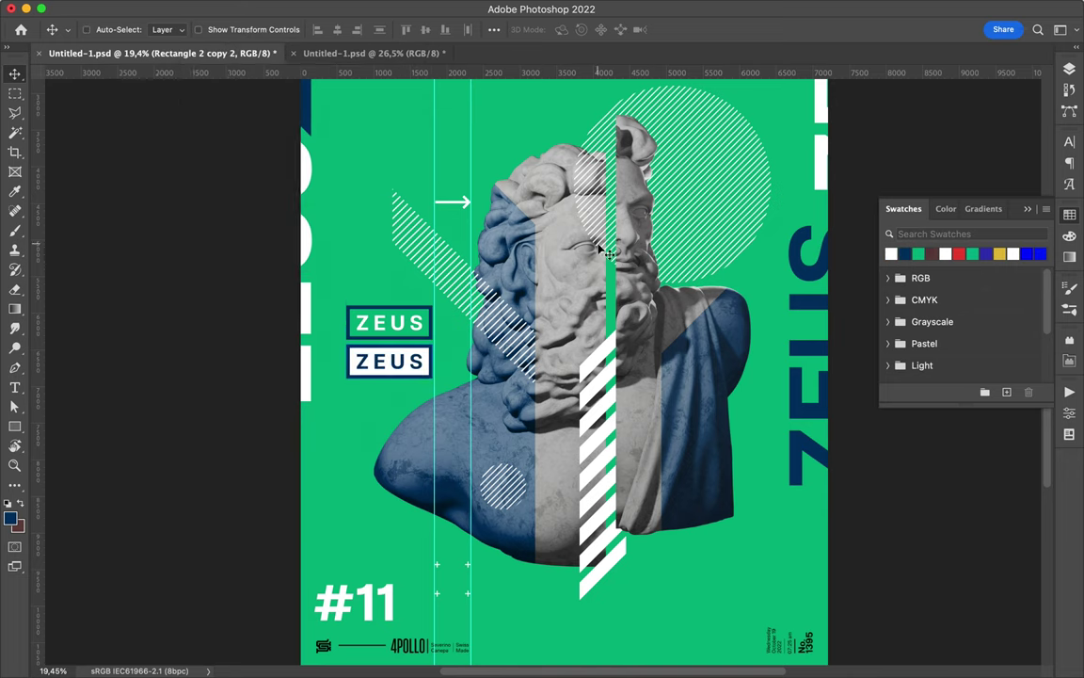
Copy the small arrow to the poster's lower right.
scroll(602, 249, up, 3)
drag(411, 245, 678, 571)
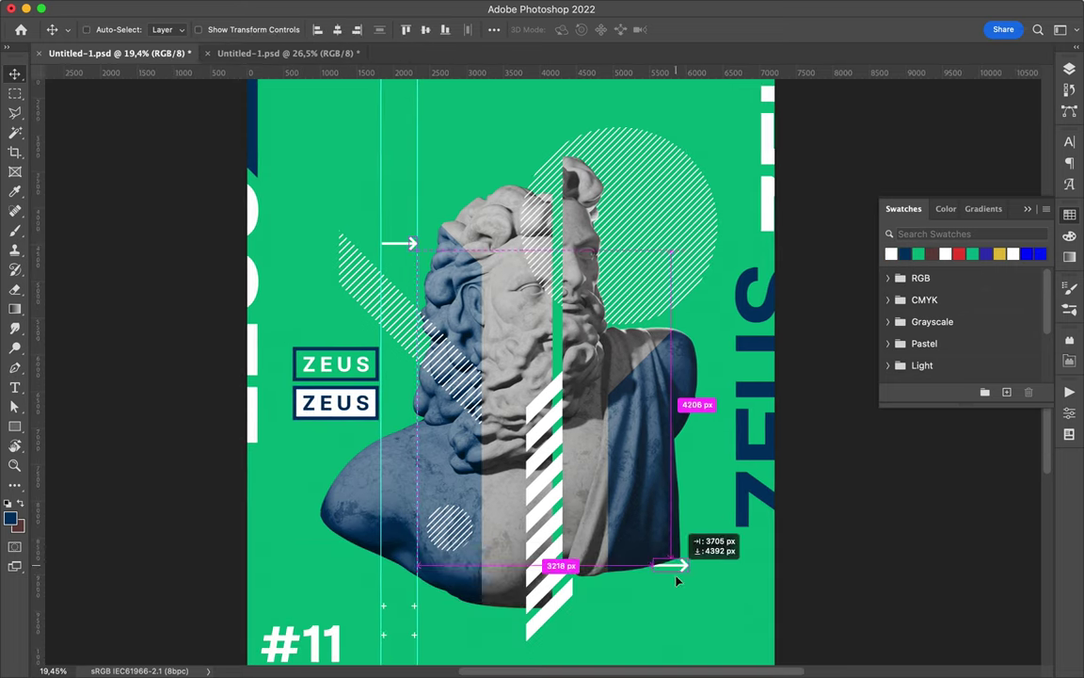
scroll(668, 602, down, 2)
scroll(673, 517, up, 1)
Make the lower-right arrow navy.
key(p)
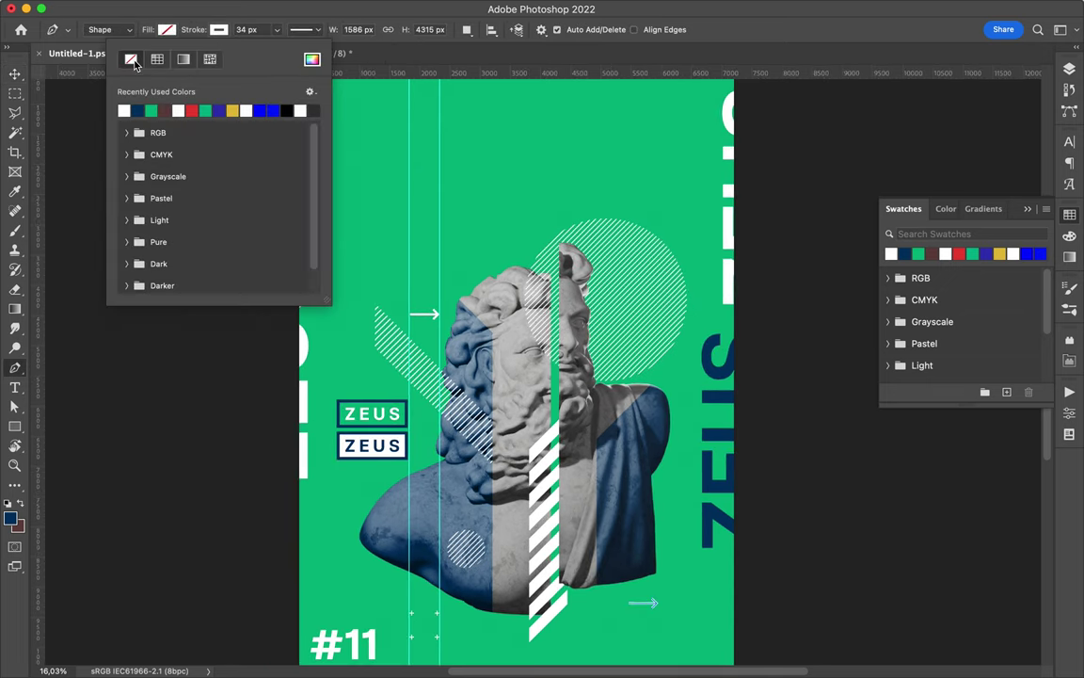
click(219, 29)
click(119, 102)
key(v)
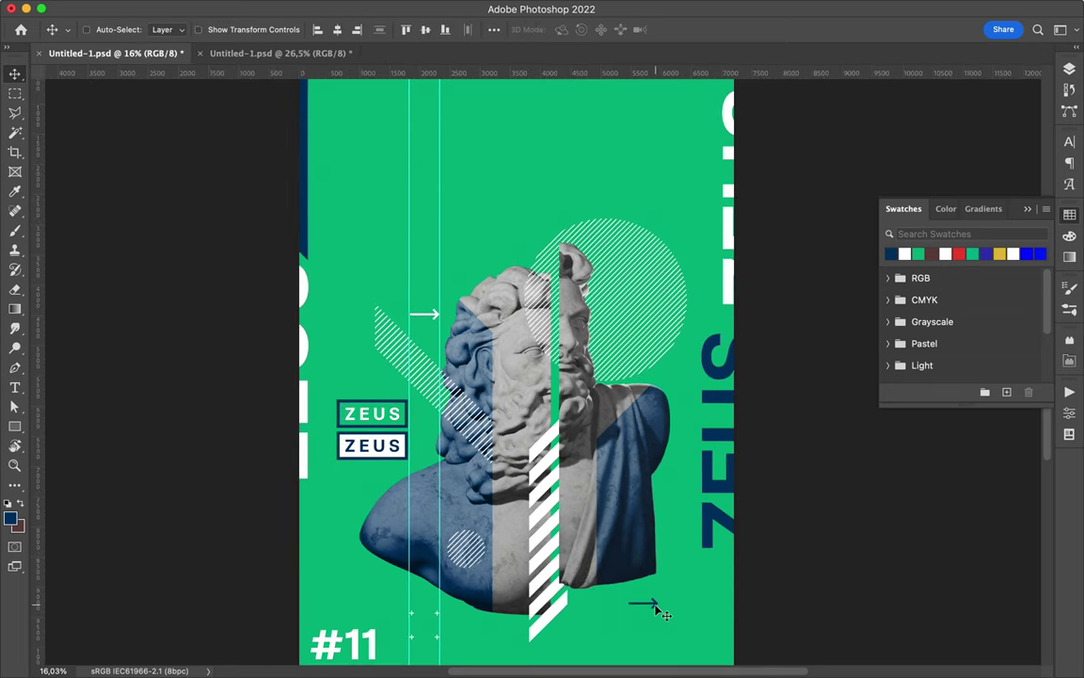
Place an arrow copy over the bust's left side and make it green.
drag(436, 513, 433, 513)
key(p)
click(218, 29)
click(160, 71)
key(v)
Draw a green-filled shape and position it on the bust's left shoulder.
key(p)
click(671, 381)
click(166, 29)
click(71, 106)
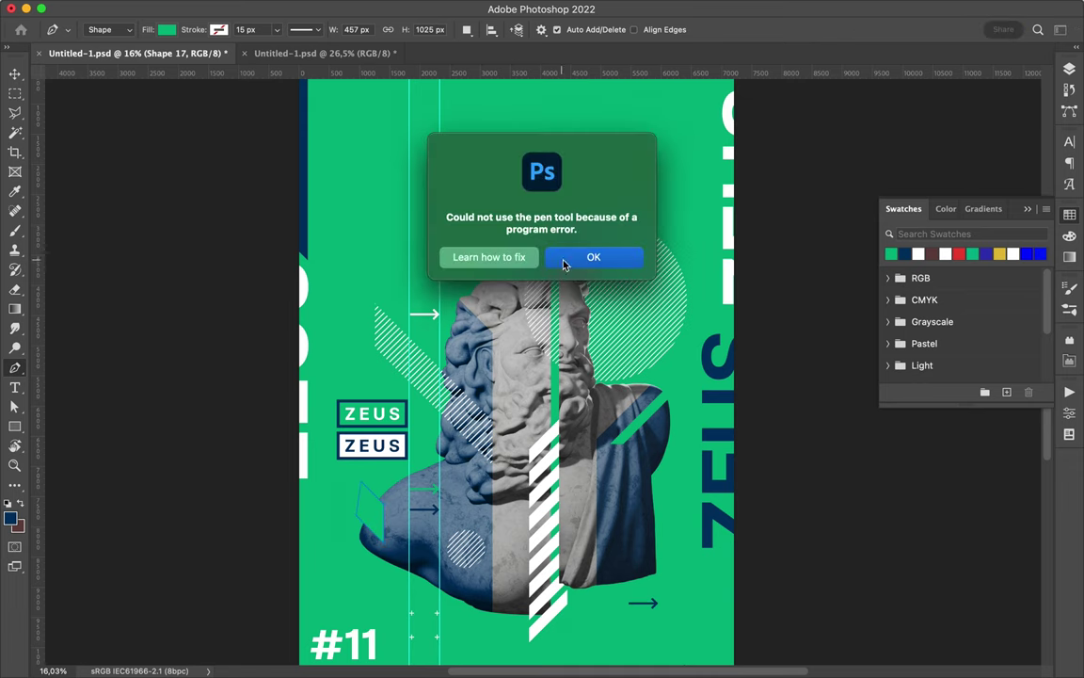
key(Return)
key(a)
drag(369, 508, 379, 533)
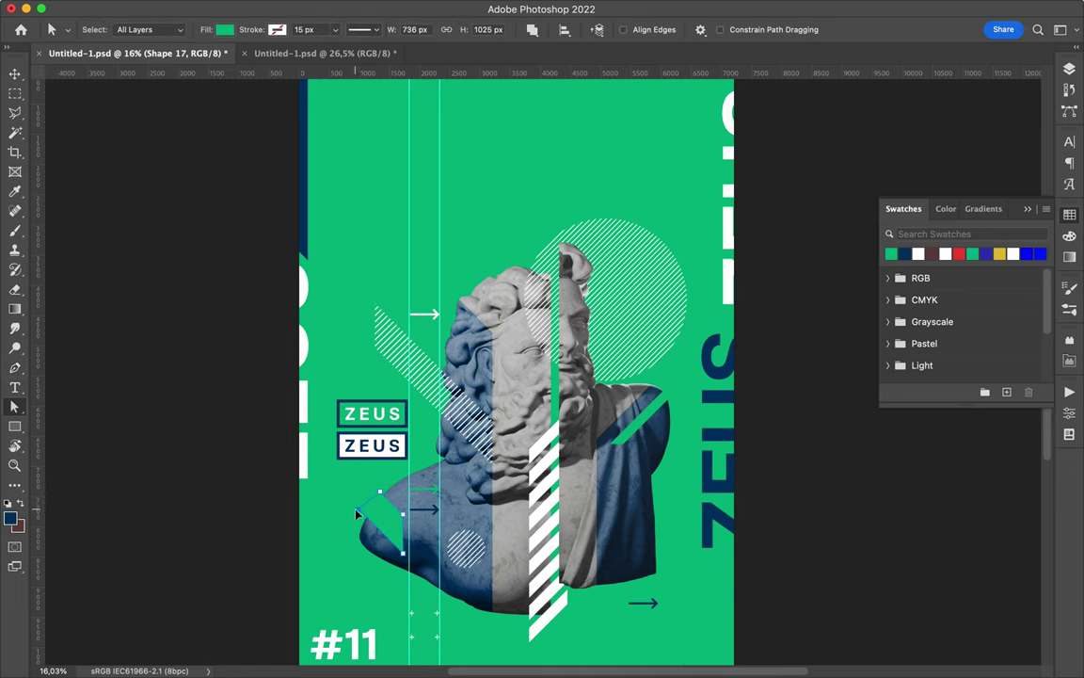
key(v)
key(l)
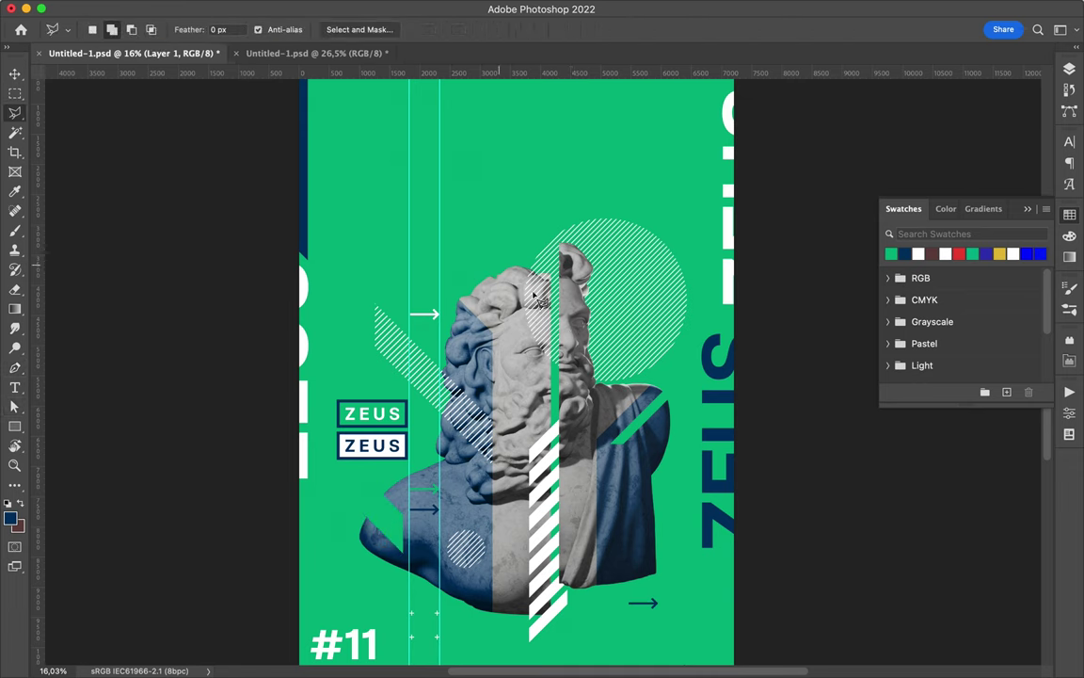
Move Layer 6 below Shape 17 to reveal the sliced eye fragment at upper right.
key(v)
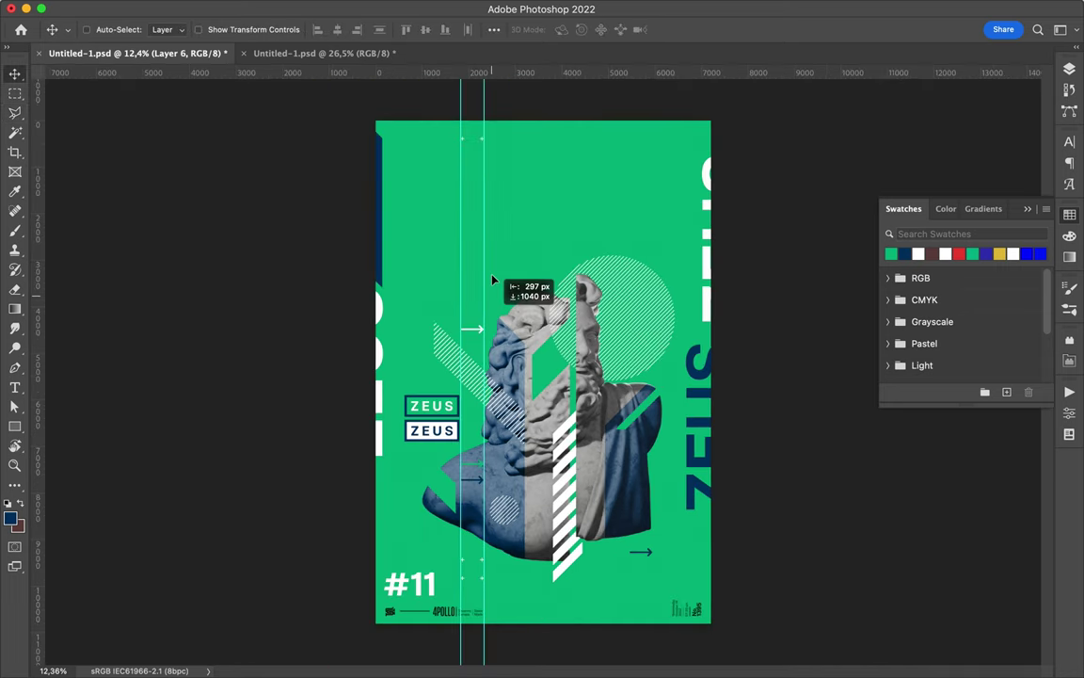
key(F7)
mouse_move(976, 236)
mouse_down()
mouse_move(973, 516)
mouse_move(965, 131)
mouse_move(965, 170)
mouse_up()
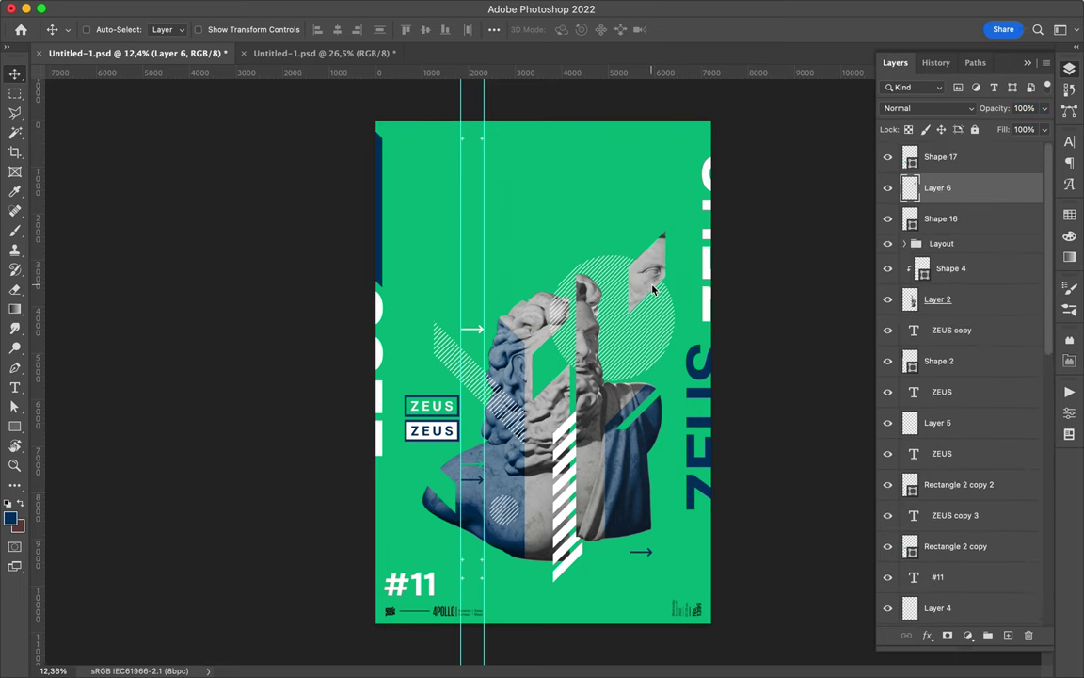
Lasso a piece of the Layer 1 bust, copy it to Layer 7, and move it up-left.
click(475, 407)
key(l)
click(486, 376)
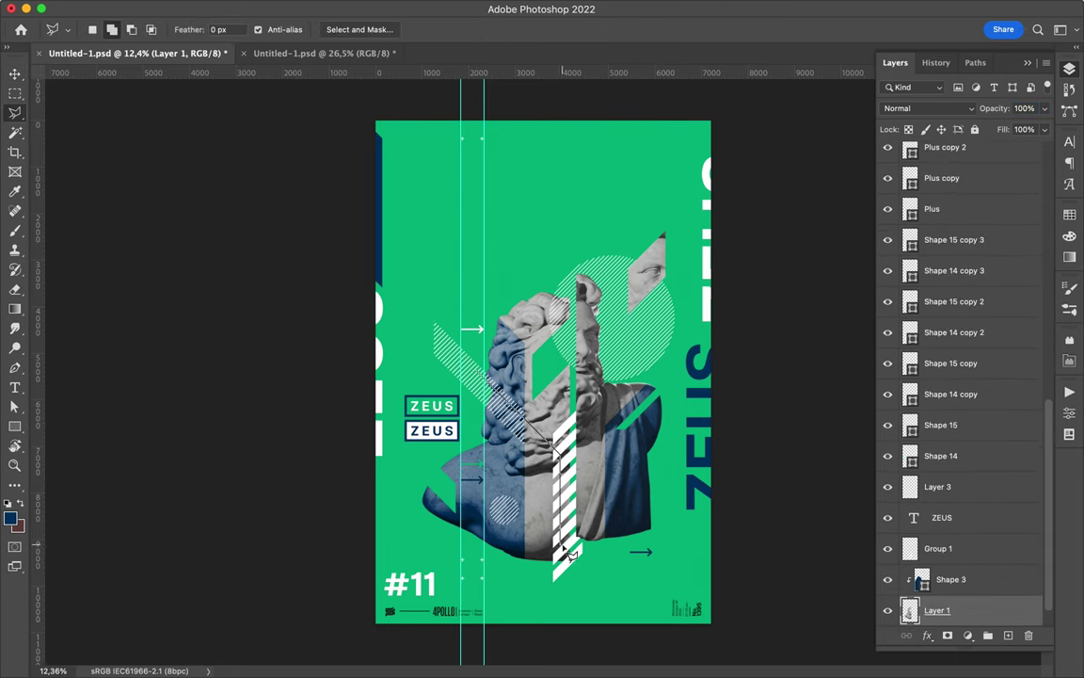
click(468, 365)
key(ctrl+j)
drag(941, 551, 941, 278)
key(v)
mouse_move(470, 424)
mouse_down()
mouse_move(389, 322)
mouse_move(394, 271)
mouse_up()
Start a wedge shape in the top-right corner with the Pen tool.
scroll(558, 442, up, 2)
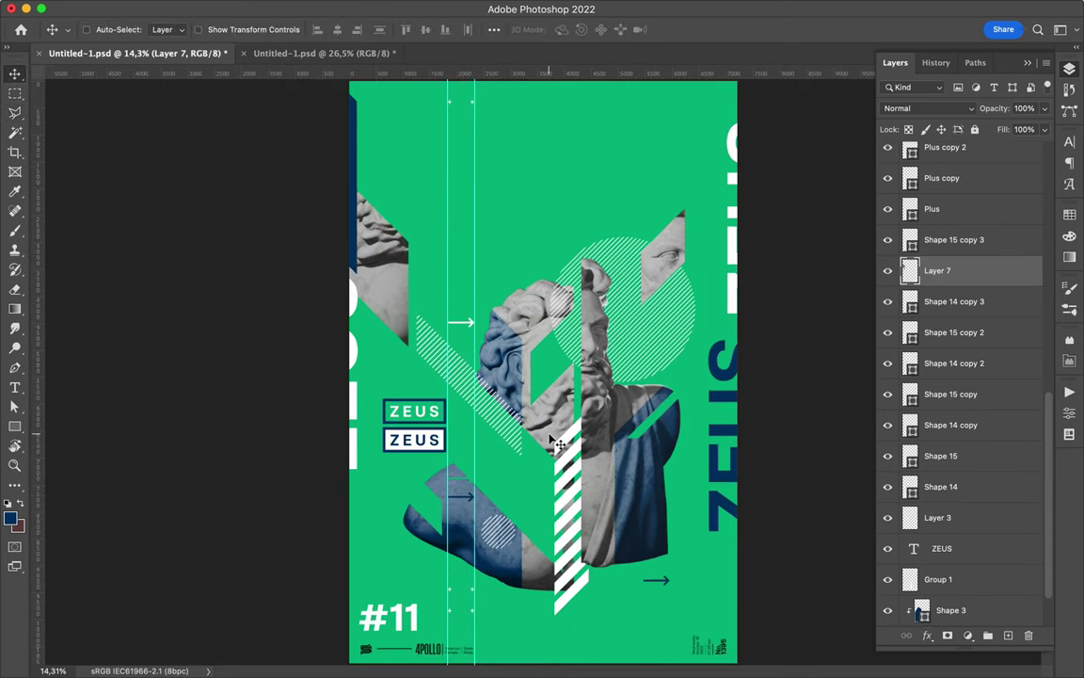
scroll(558, 442, down, 1)
key(p)
click(726, 114)
Close the top-right triangle and fill it white, then set the next shape to no fill.
key(ctrl+z)
click(611, 116)
click(726, 95)
click(726, 114)
key(a)
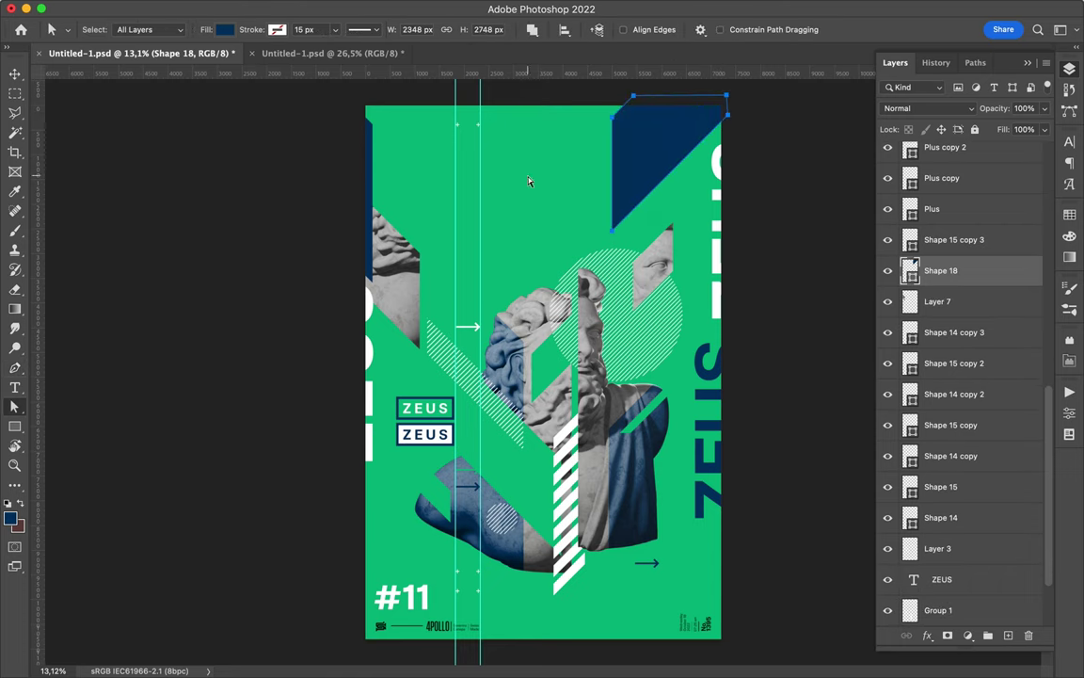
click(223, 29)
click(128, 109)
key(v)
scroll(929, 218, up, 10)
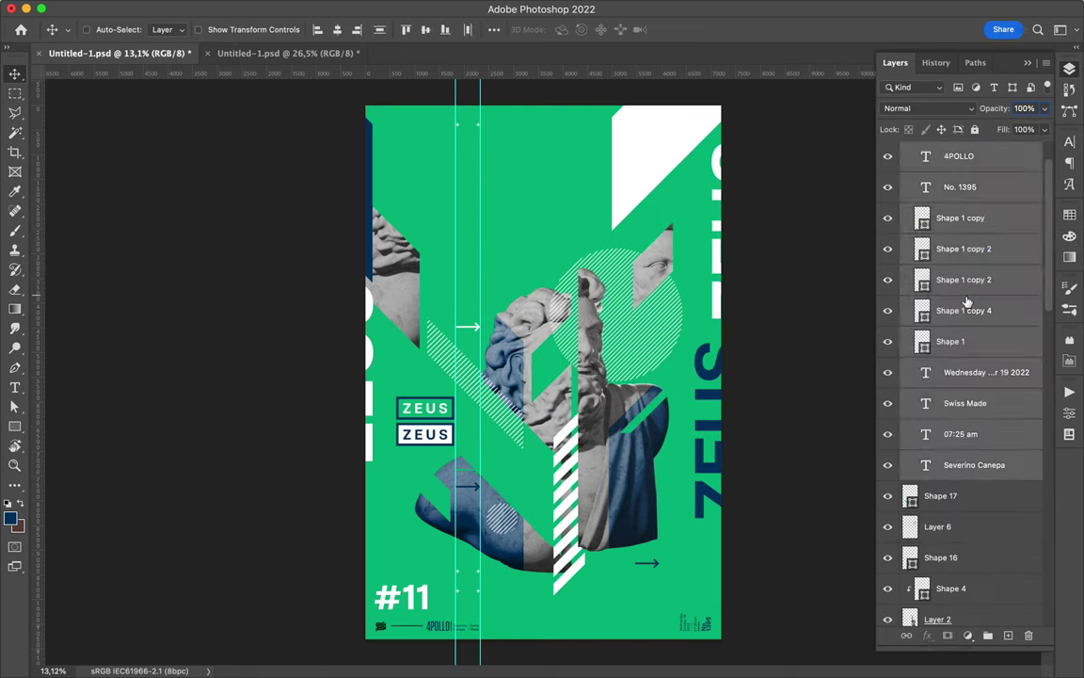
click(224, 29)
click(138, 60)
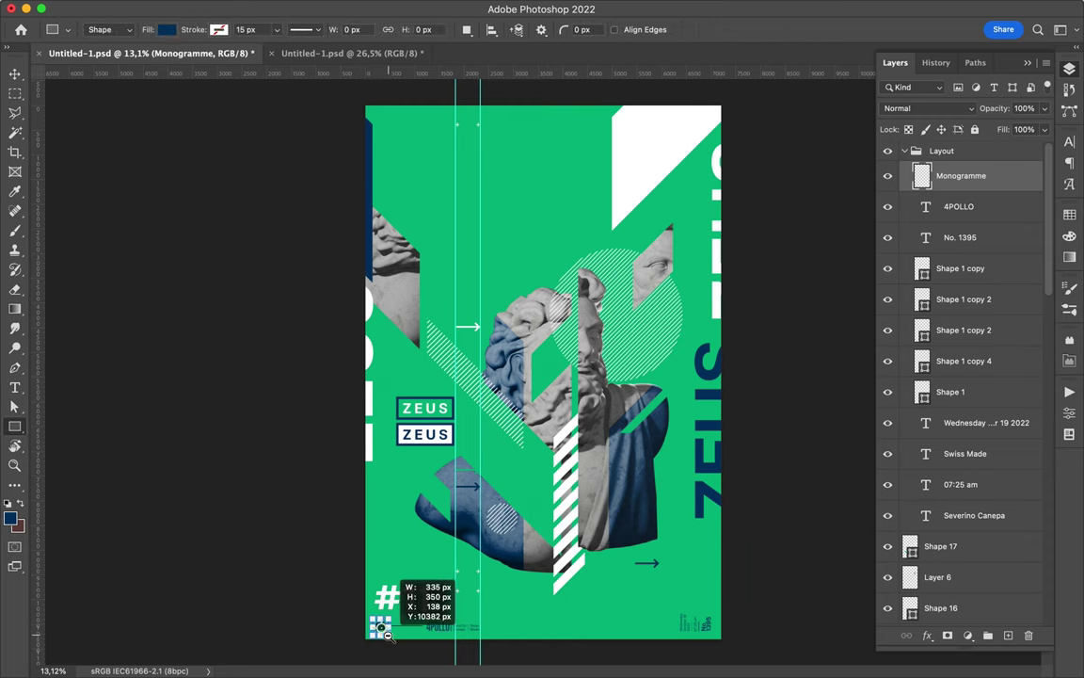
Copy both ZEUS labels to the bottom right and shrink them to about 32%.
drag(332, 363, 580, 586)
key(ctrl+t)
mouse_move(551, 624)
mouse_down()
mouse_move(607, 583)
mouse_move(593, 565)
mouse_up()
key(Return)
key(ctrl+Tab)
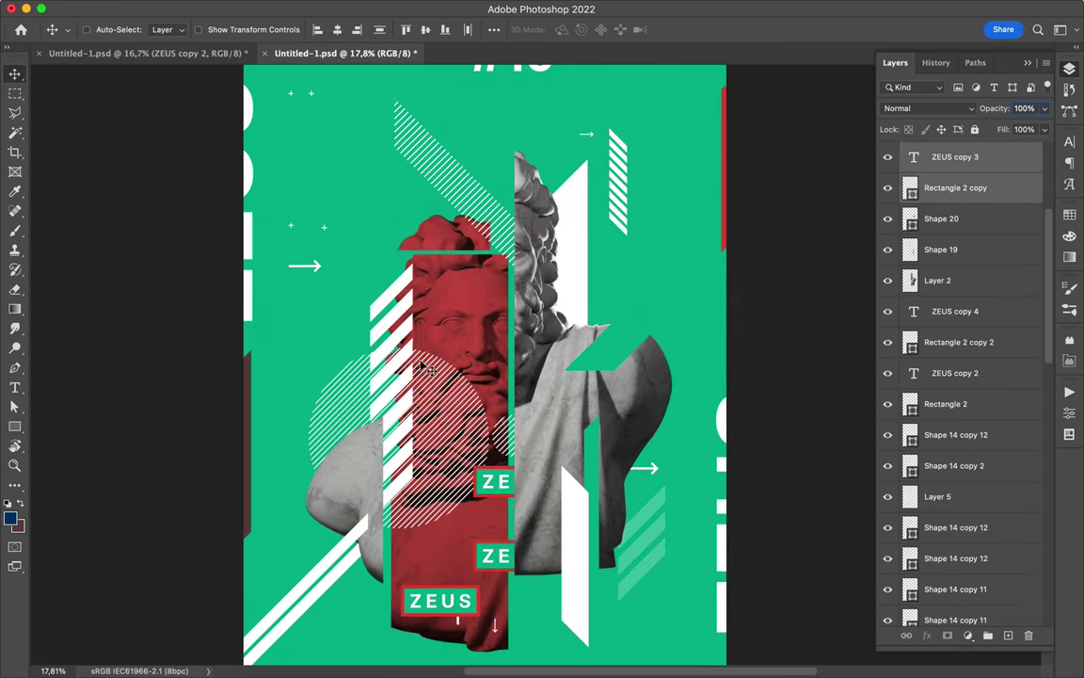
key(ctrl+Tab)
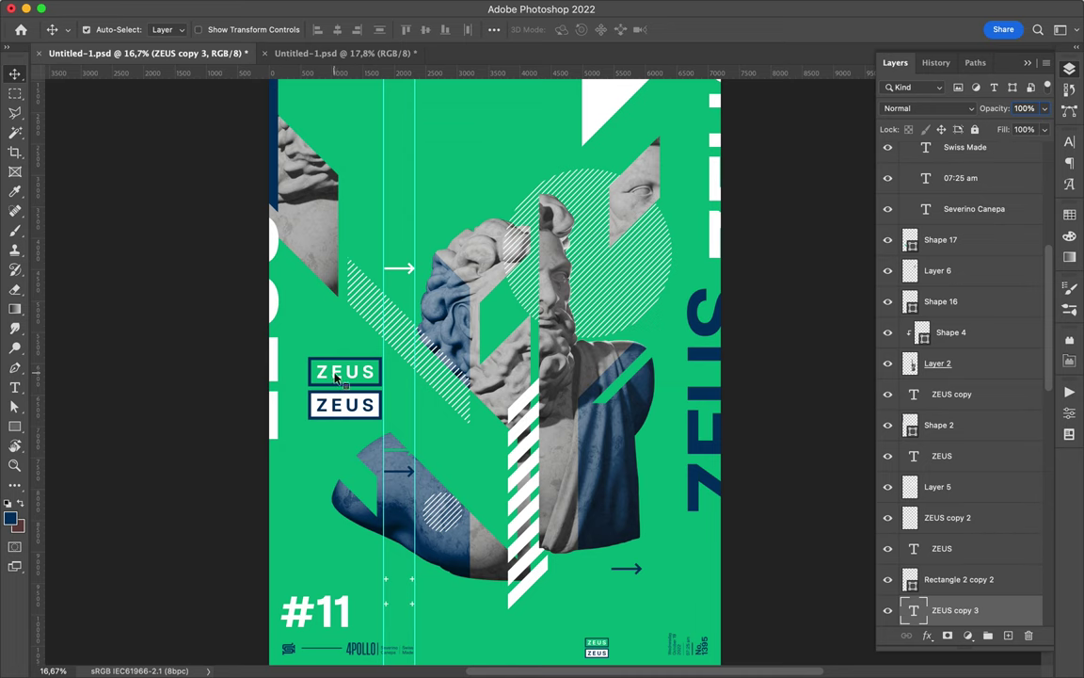
Place a small ZEUS copy near the top with tracking 700.
drag(378, 370, 455, 158)
key(ctrl+alt+t)
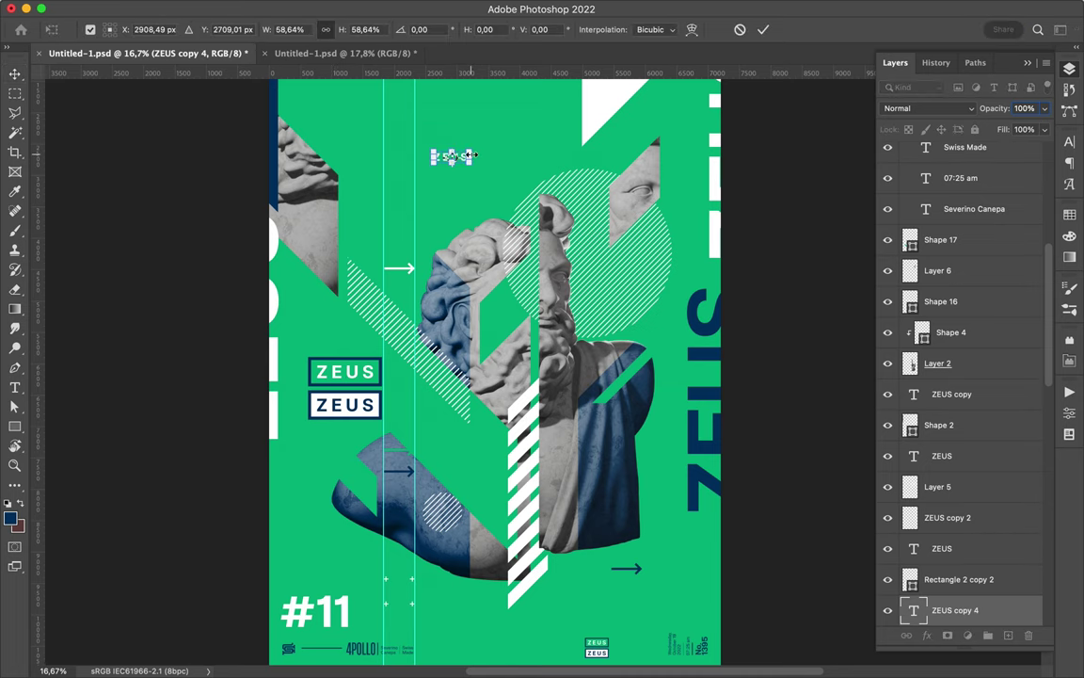
key(Return)
click(1069, 142)
text(1000)
key(Return)
mouse_move(444, 158)
mouse_down()
mouse_move(402, 163)
mouse_move(407, 273)
mouse_up()
text(700)
key(Return)
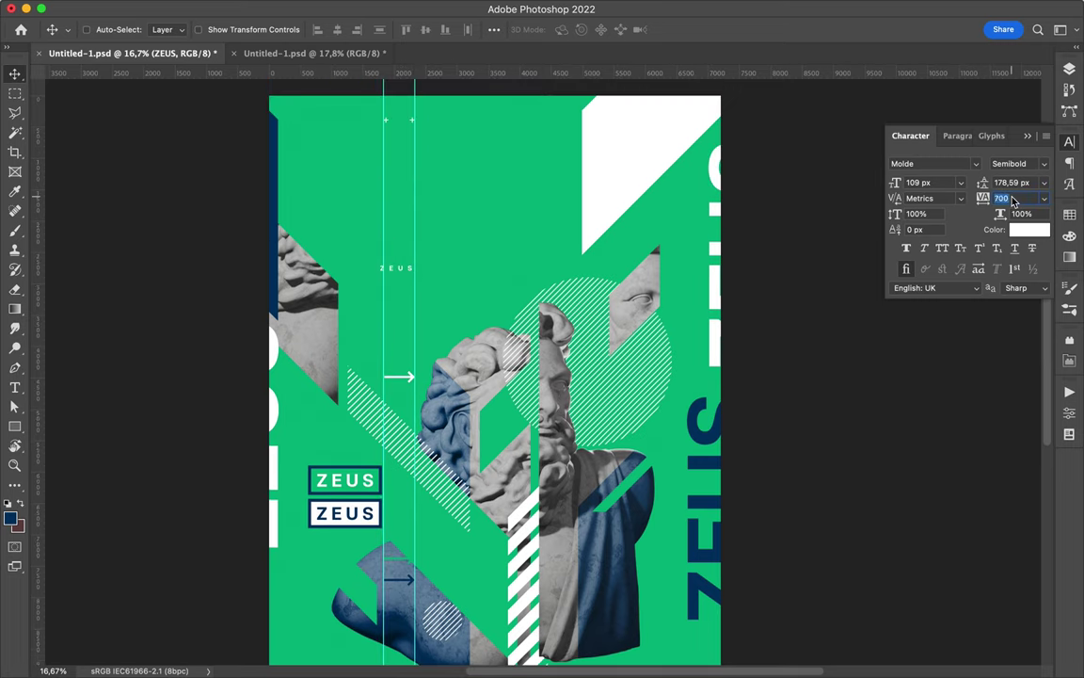
text(640)
drag(407, 279, 420, 320)
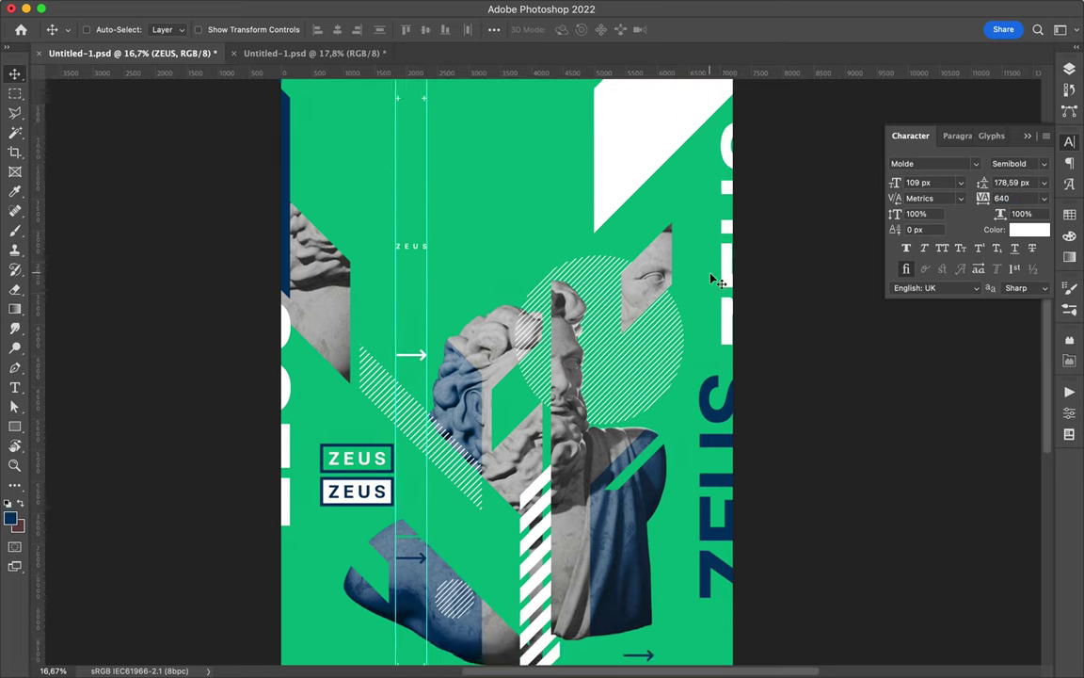
Bring a small arrow from the reference poster and place arrow copies above the bust.
key(ctrl+Tab)
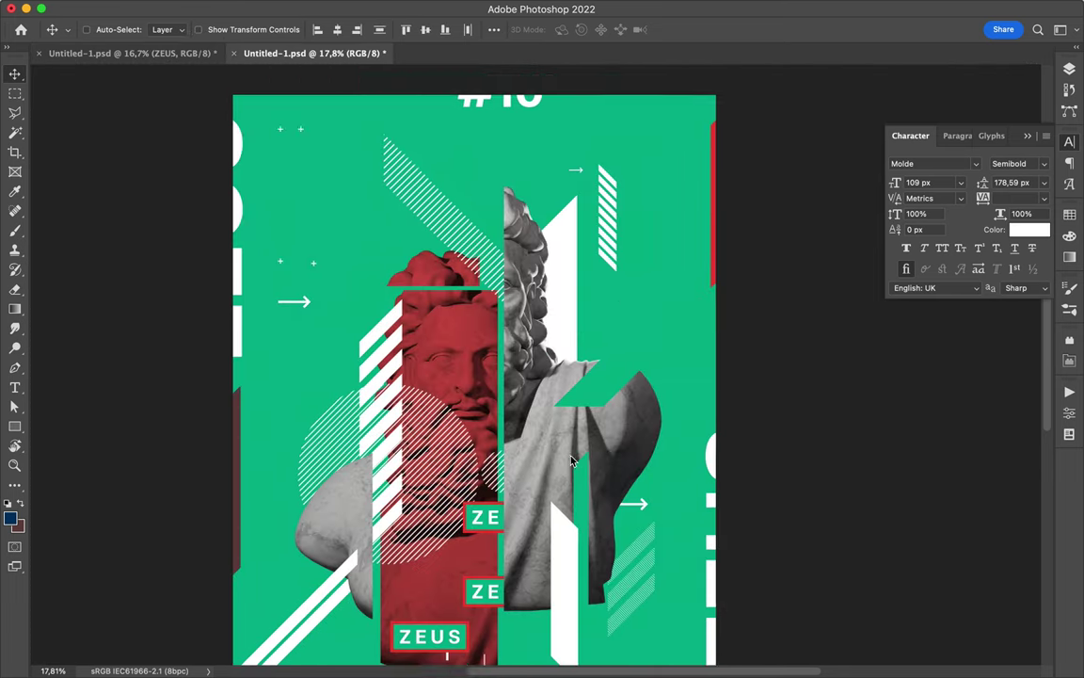
scroll(632, 388, up, 3)
drag(633, 388, 606, 350)
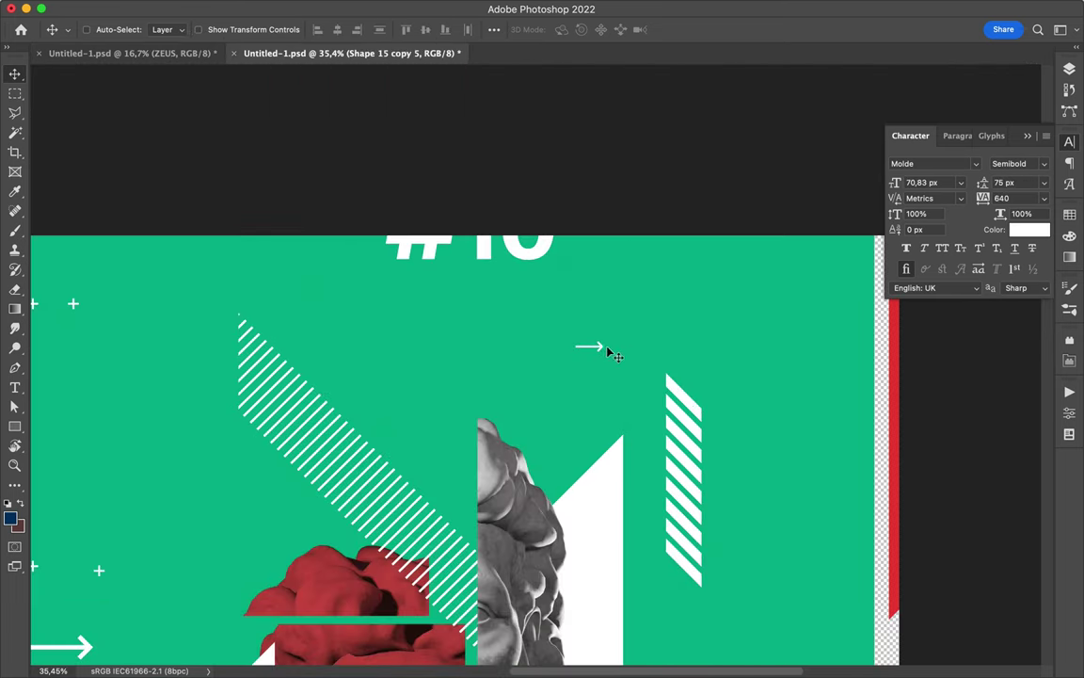
key(ctrl+Tab)
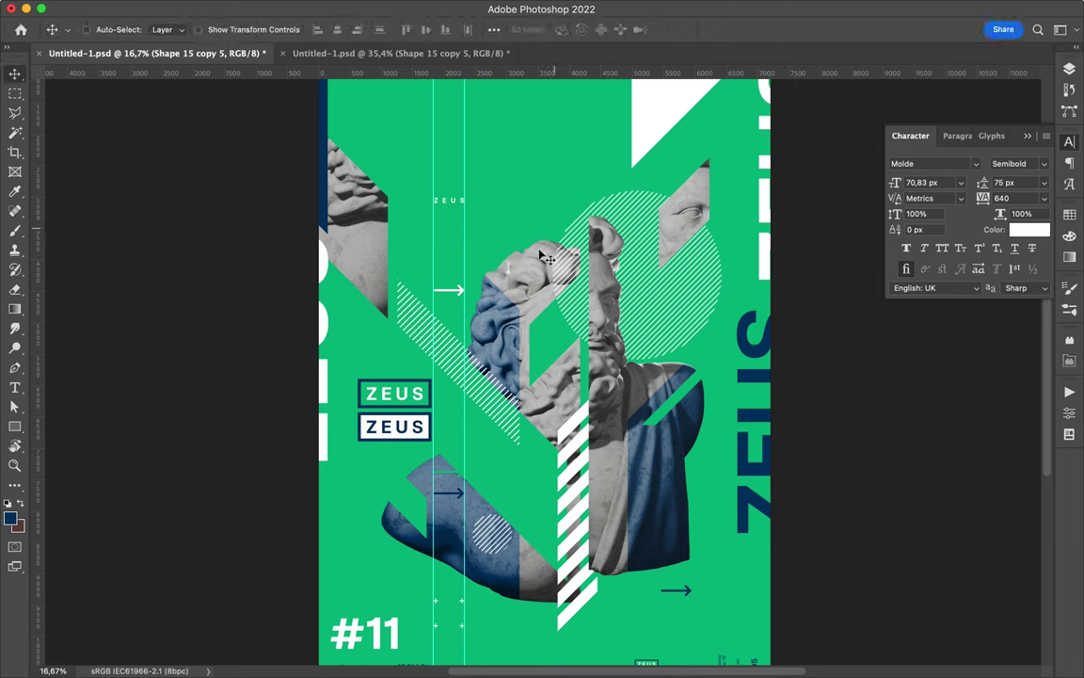
drag(435, 150, 543, 202)
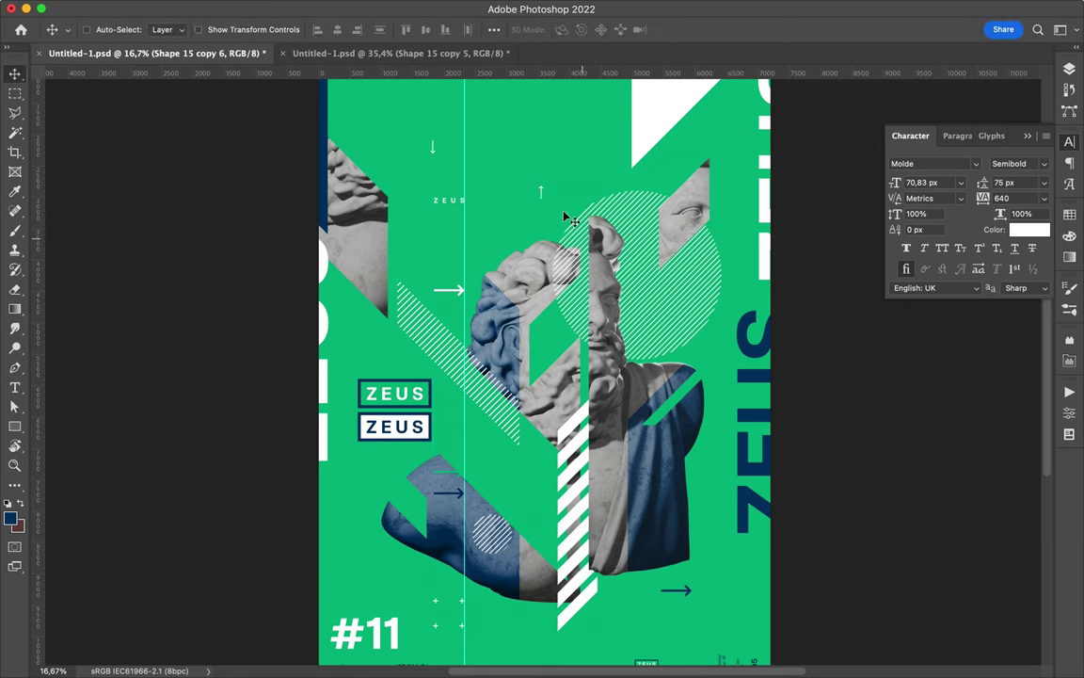
drag(536, 359, 533, 398)
key(u)
scroll(692, 409, down, 2)
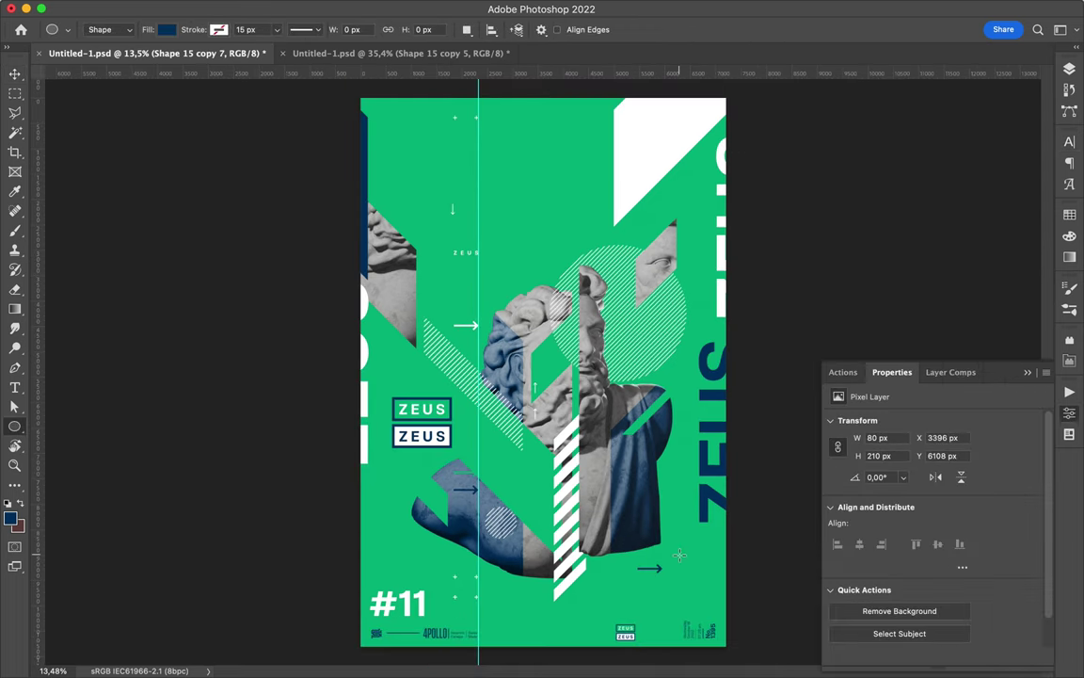
Draw a green-filled circle near the lower-right arrow and collapse the Layout group.
drag(688, 564, 690, 569)
click(167, 29)
click(92, 108)
click(1069, 68)
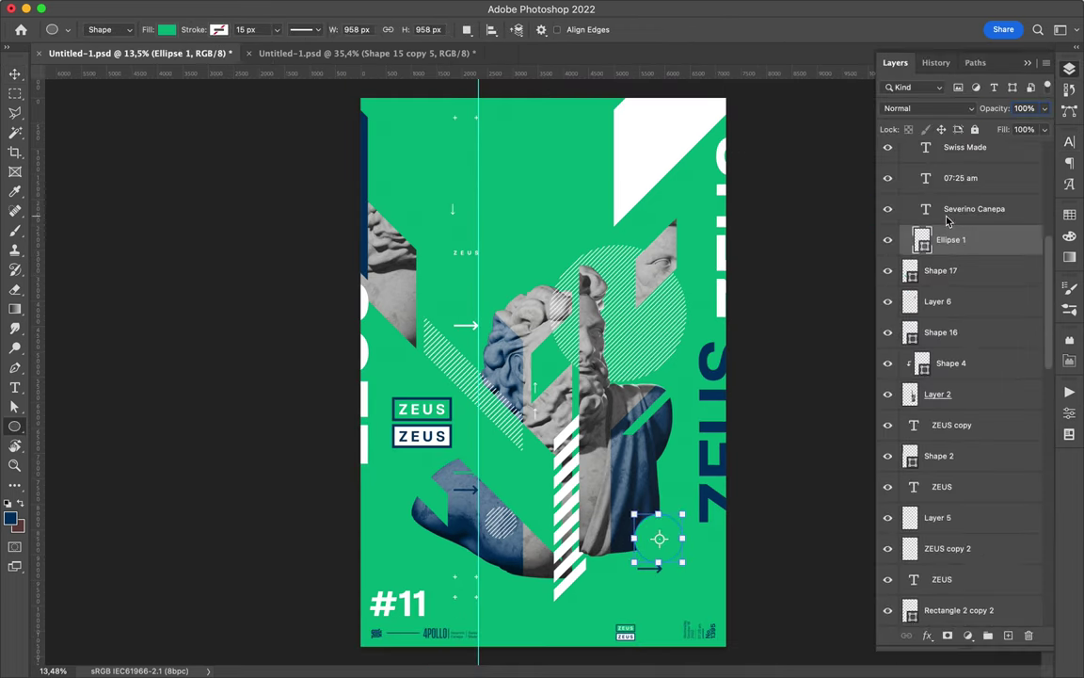
key(v)
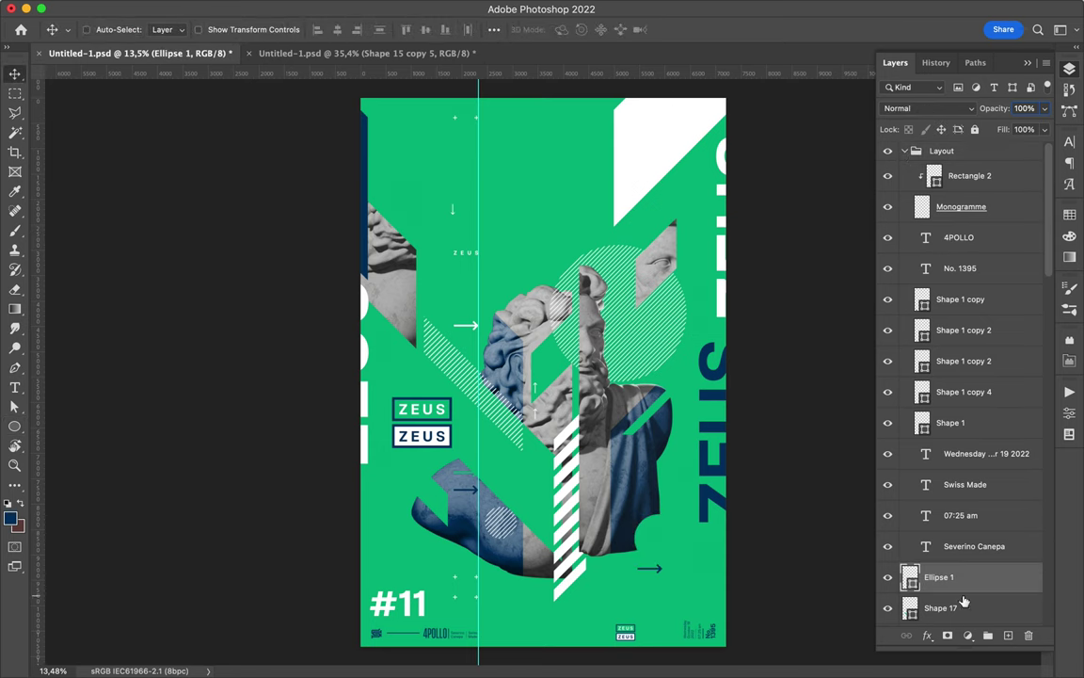
click(905, 151)
Draw a small white circle and make an enlarged and a smaller copy of it.
key(u)
mouse_move(493, 206)
mouse_down()
mouse_move(515, 227)
mouse_move(503, 271)
mouse_move(503, 252)
mouse_up()
click(166, 30)
click(106, 109)
key(v)
key(ctrl+alt+t)
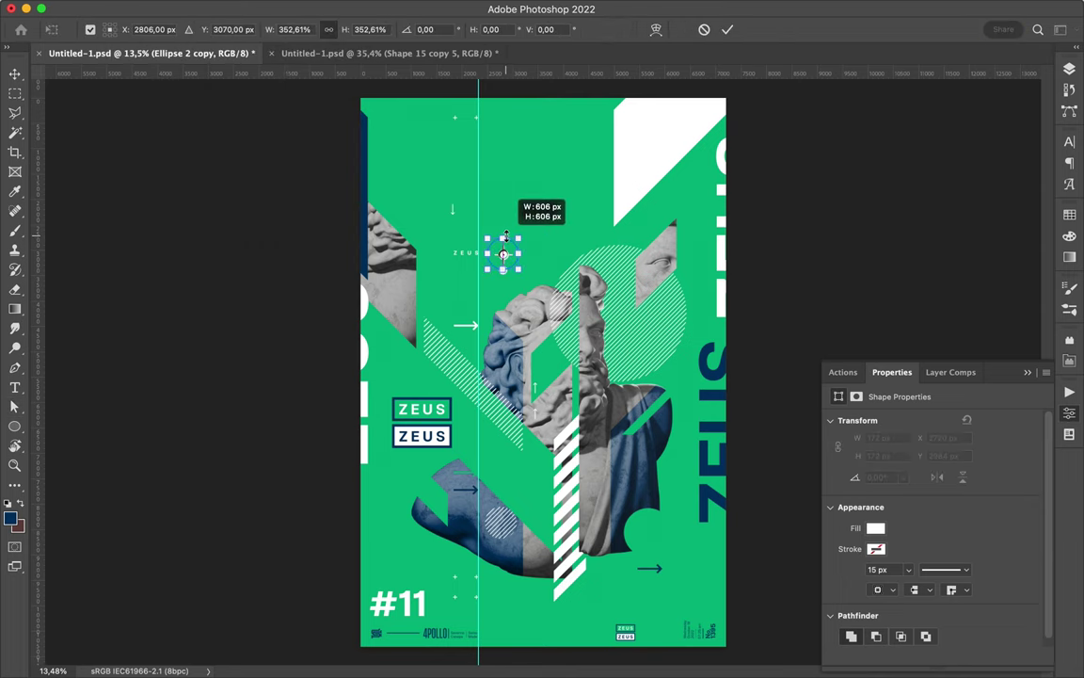
key(Return)
key(ctrl+alt+t)
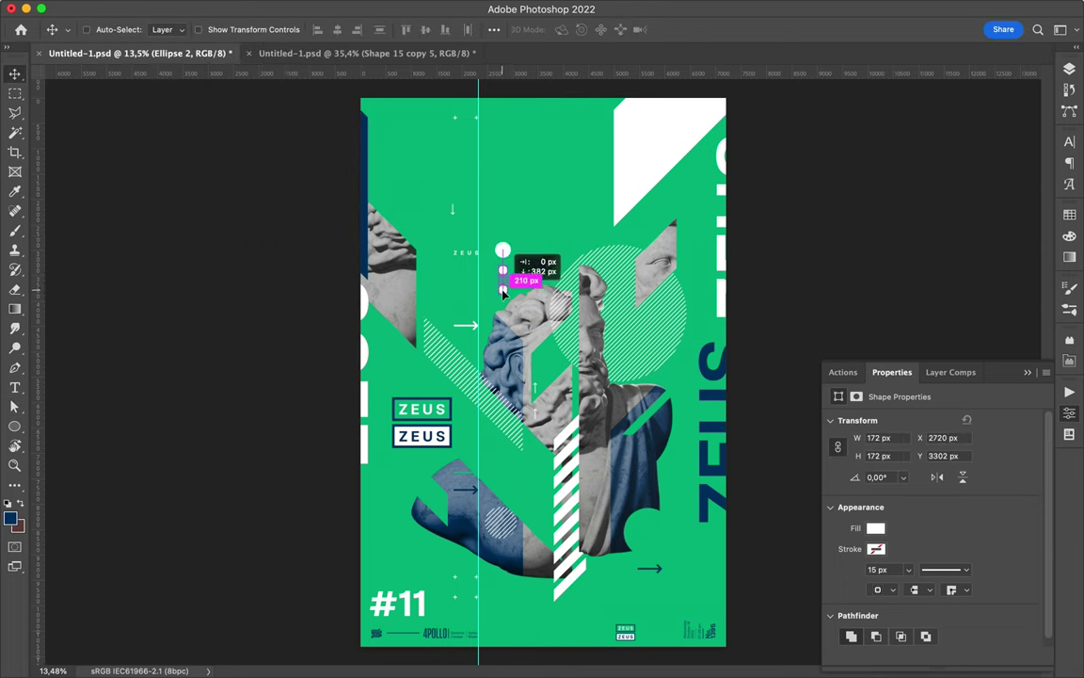
scroll(503, 273, up, 5)
key(Return)
scroll(458, 182, down, 3)
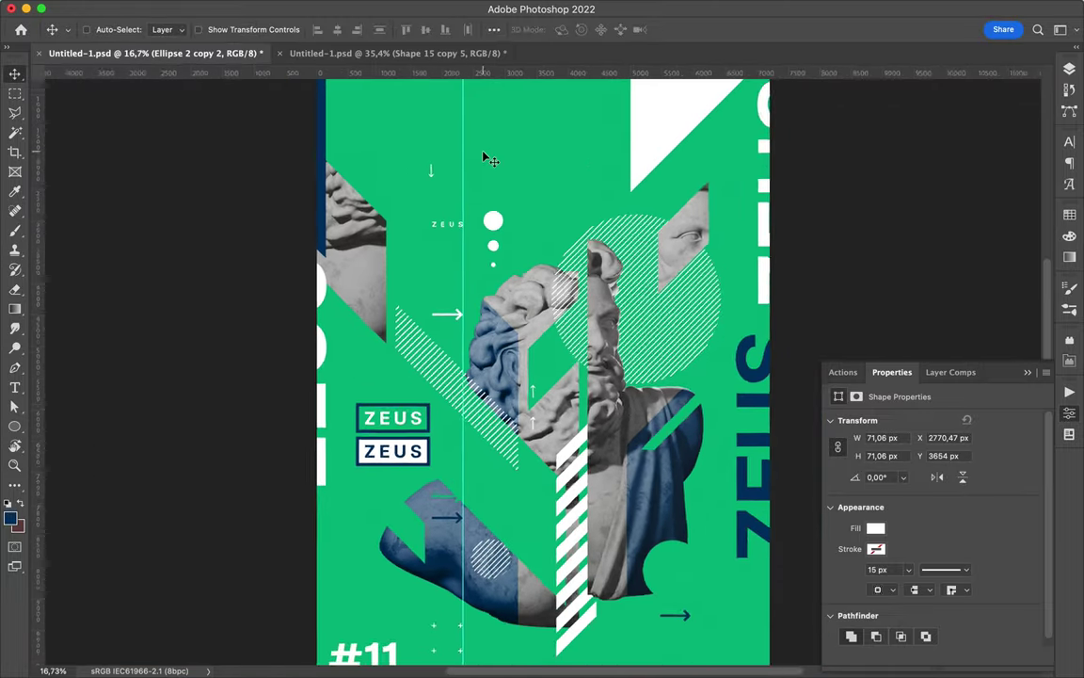
scroll(483, 157, down, 2)
Draw a large circle at lower centre with no fill and a 55 px white stroke.
key(u)
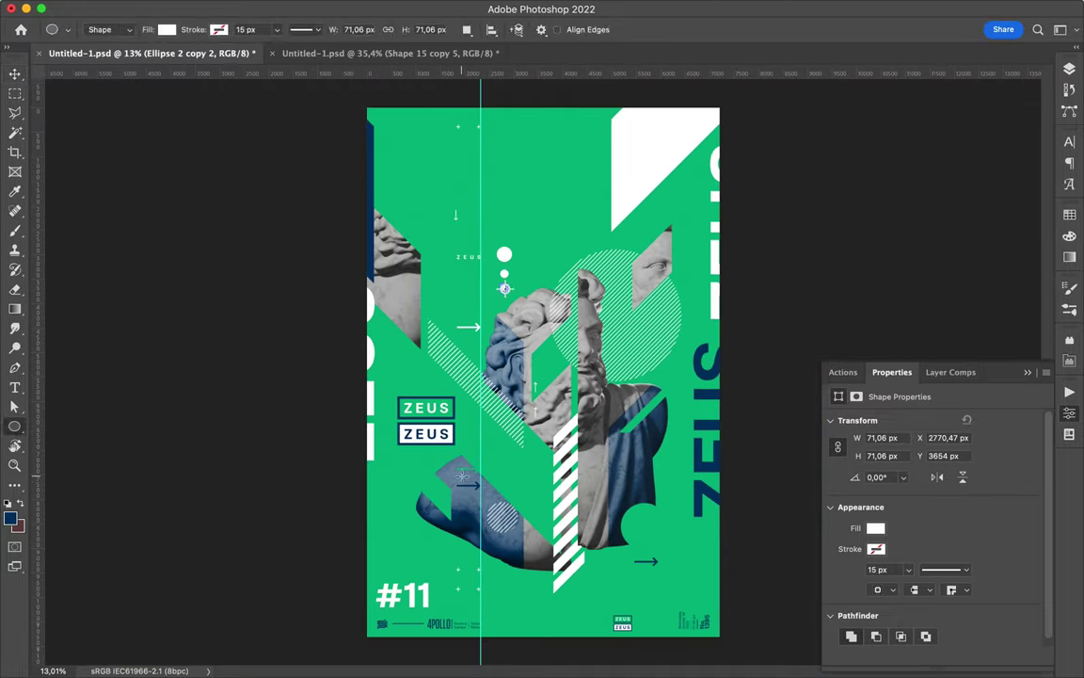
drag(534, 484, 590, 540)
key(a)
click(224, 29)
click(136, 58)
click(277, 29)
click(183, 110)
click(304, 29)
text(55)
key(Return)
Trim the circle to an arc and move its layer just above the green background.
key(v)
key(a)
key(v)
click(1069, 68)
drag(941, 205, 950, 586)
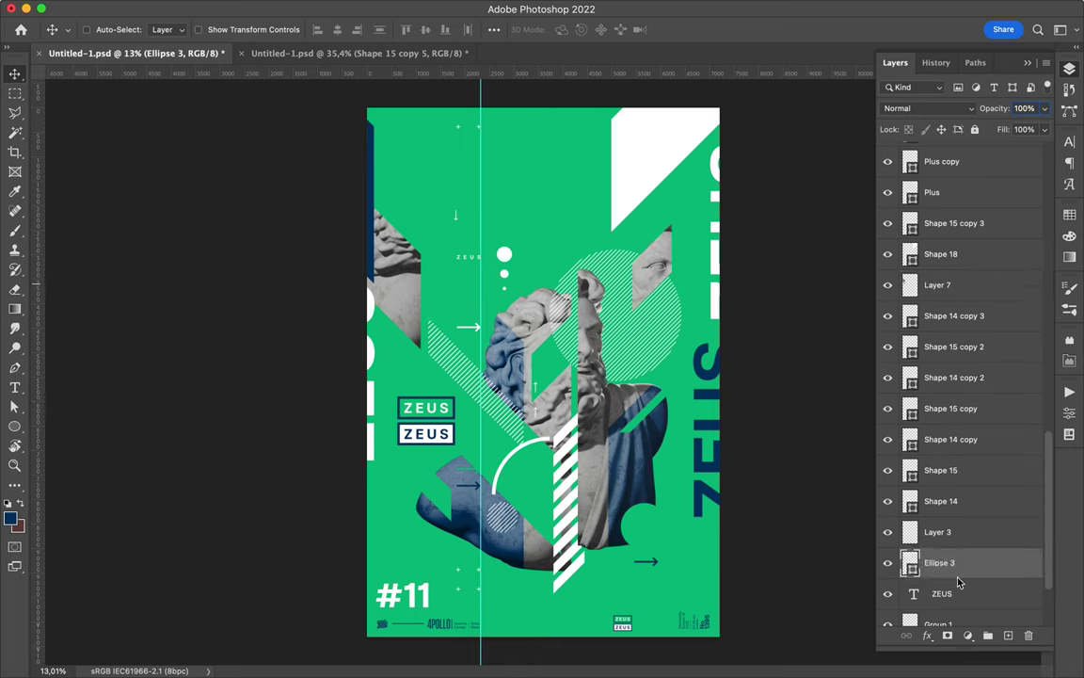
Rotate the arc to 75 degrees and move it lower on the poster.
key(ctrl+t)
drag(539, 440, 567, 468)
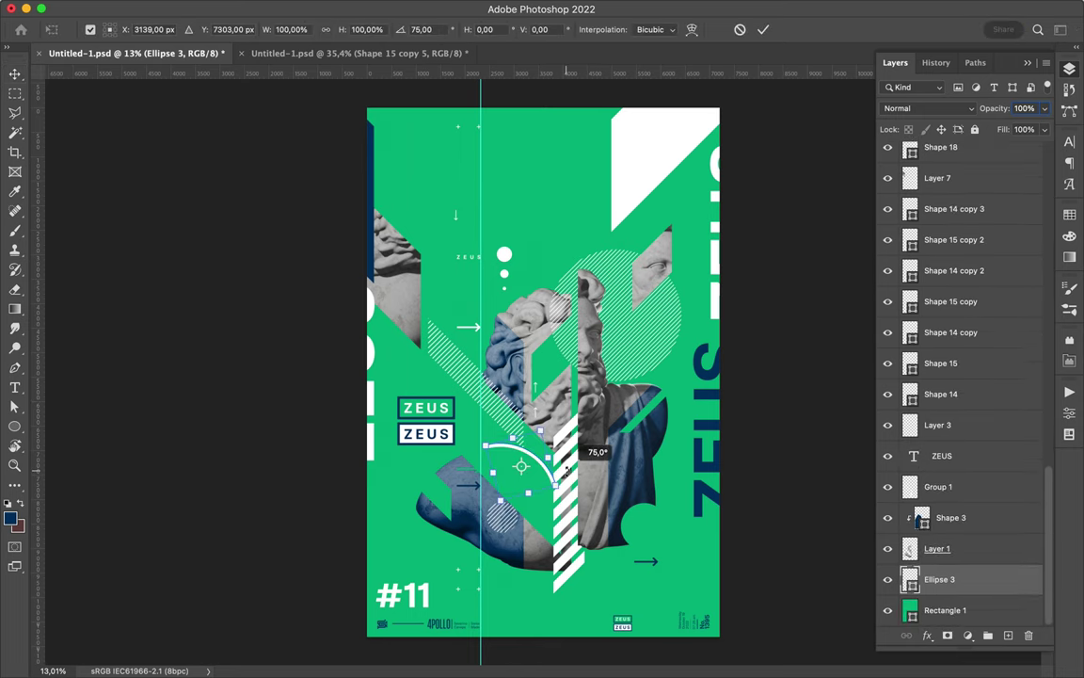
key(Return)
drag(498, 442, 523, 470)
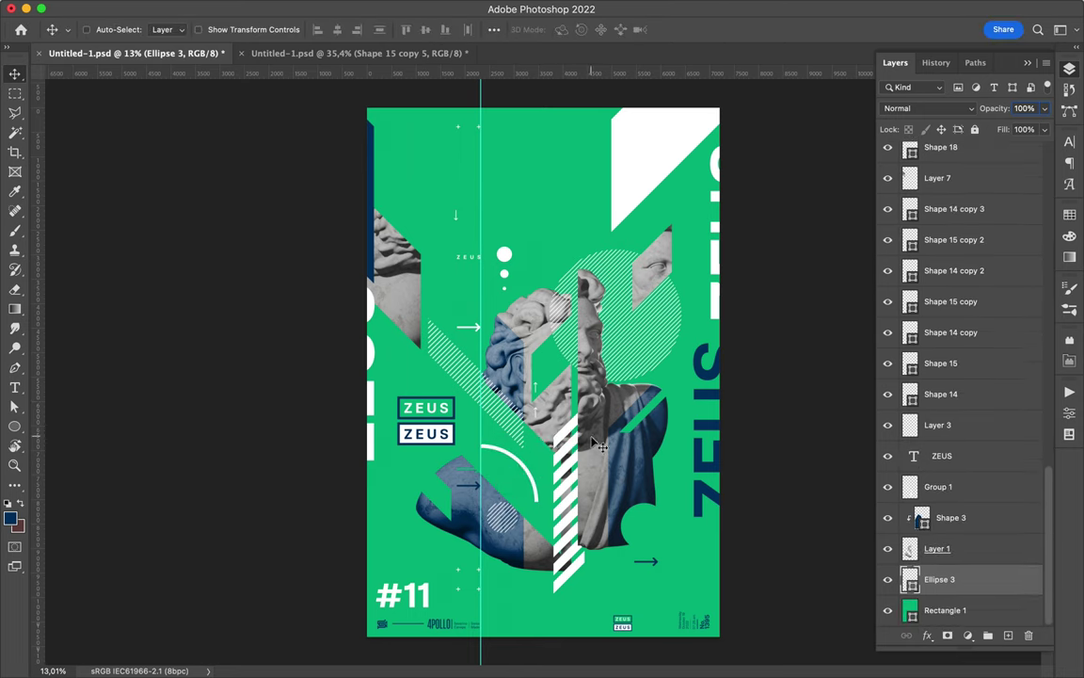
key(ctrl+t)
key(Return)
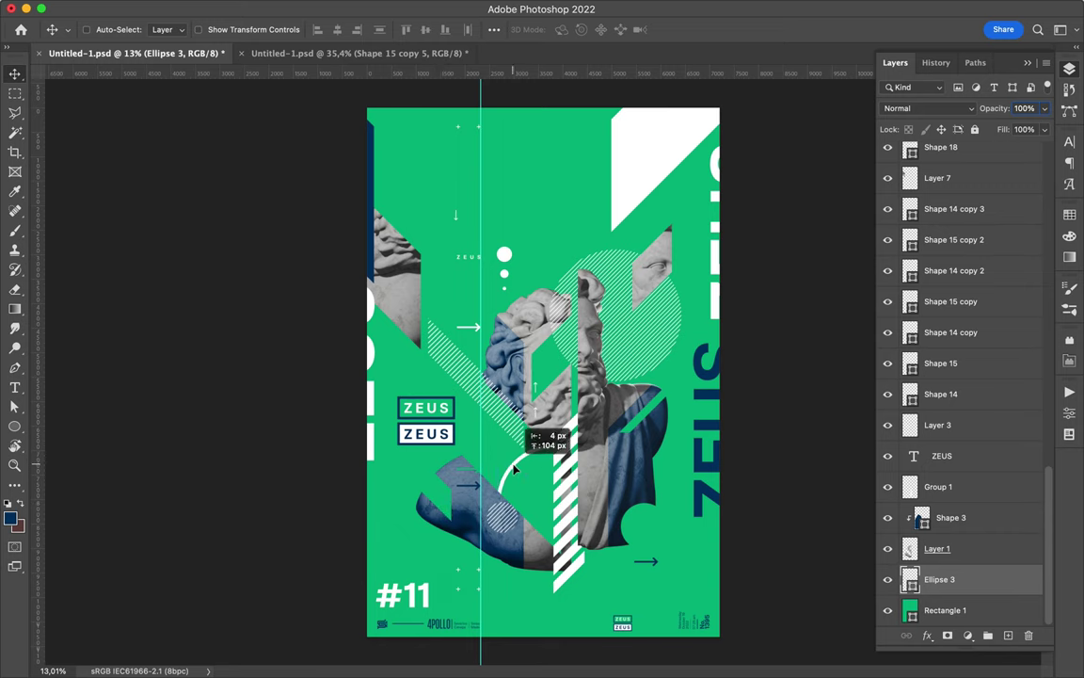
Copy the ZEUS box to the top, enlarge it, and centre it horizontally.
mouse_move(442, 412)
mouse_down()
mouse_move(616, 179)
mouse_move(491, 237)
mouse_up()
key(ctrl+t)
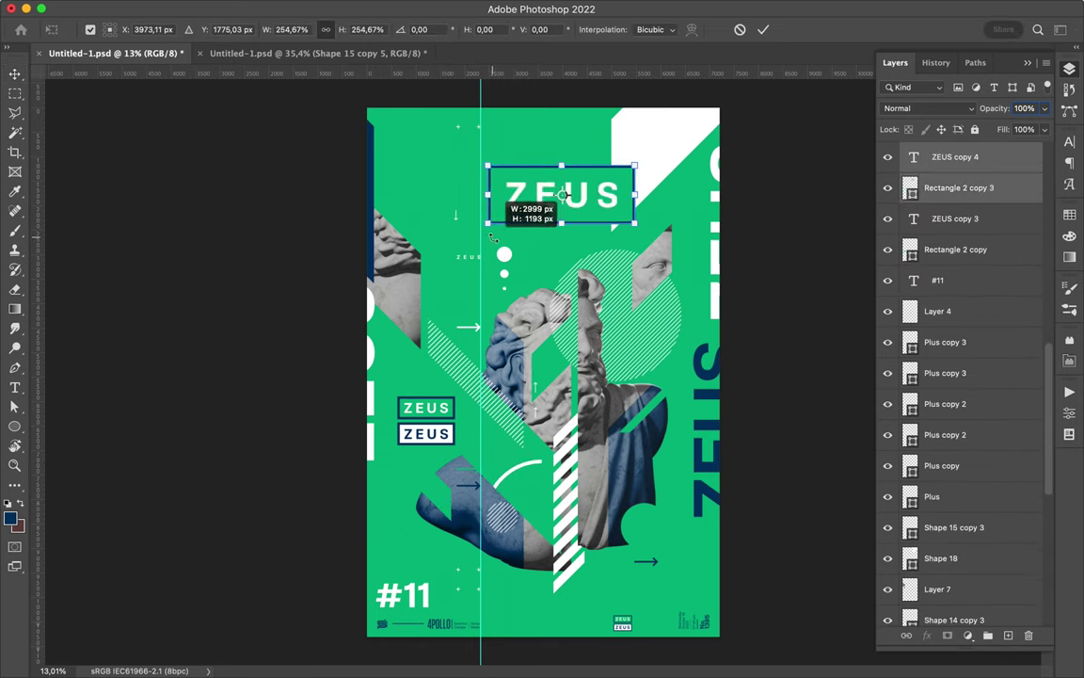
key(Return)
click(494, 29)
click(431, 74)
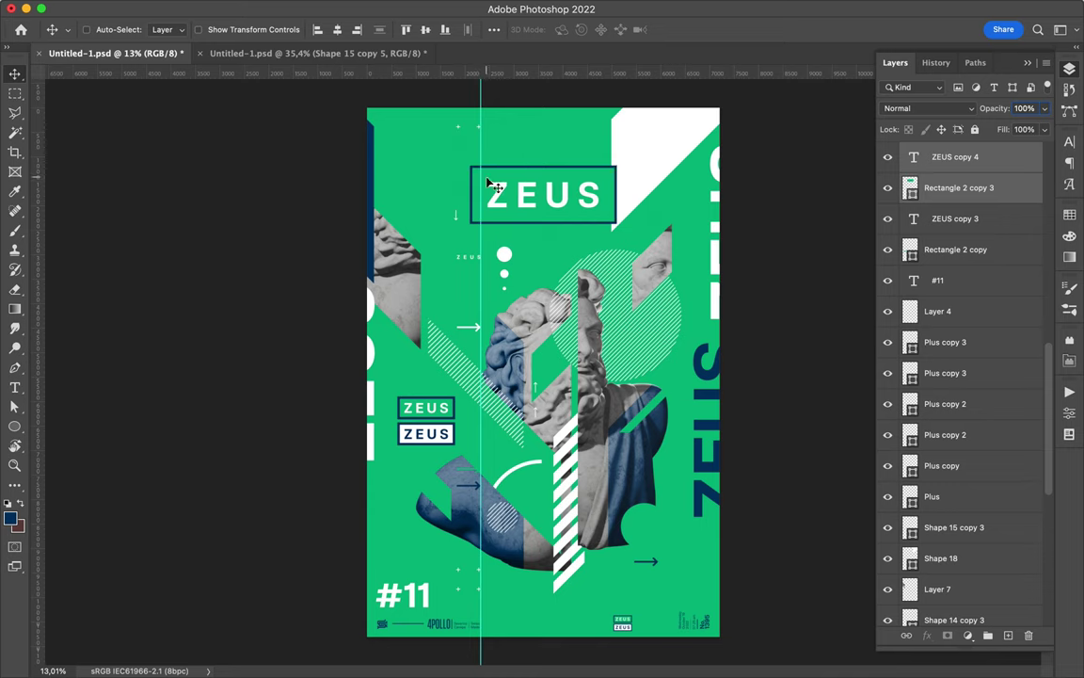
key(a)
key(v)
drag(569, 213, 568, 192)
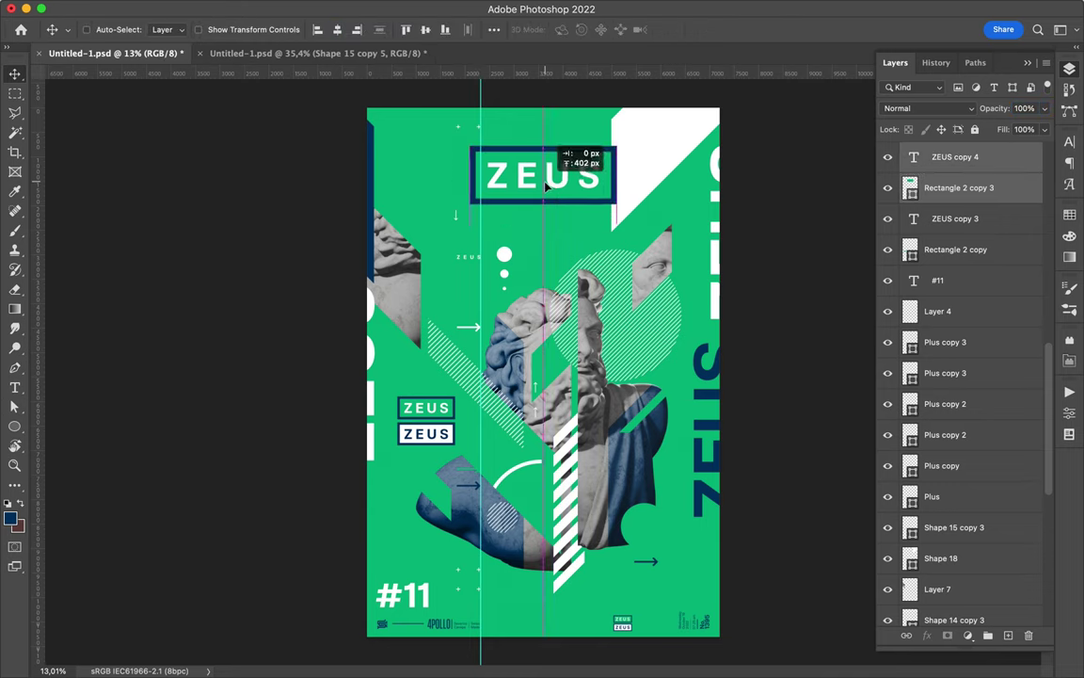
click(668, 150)
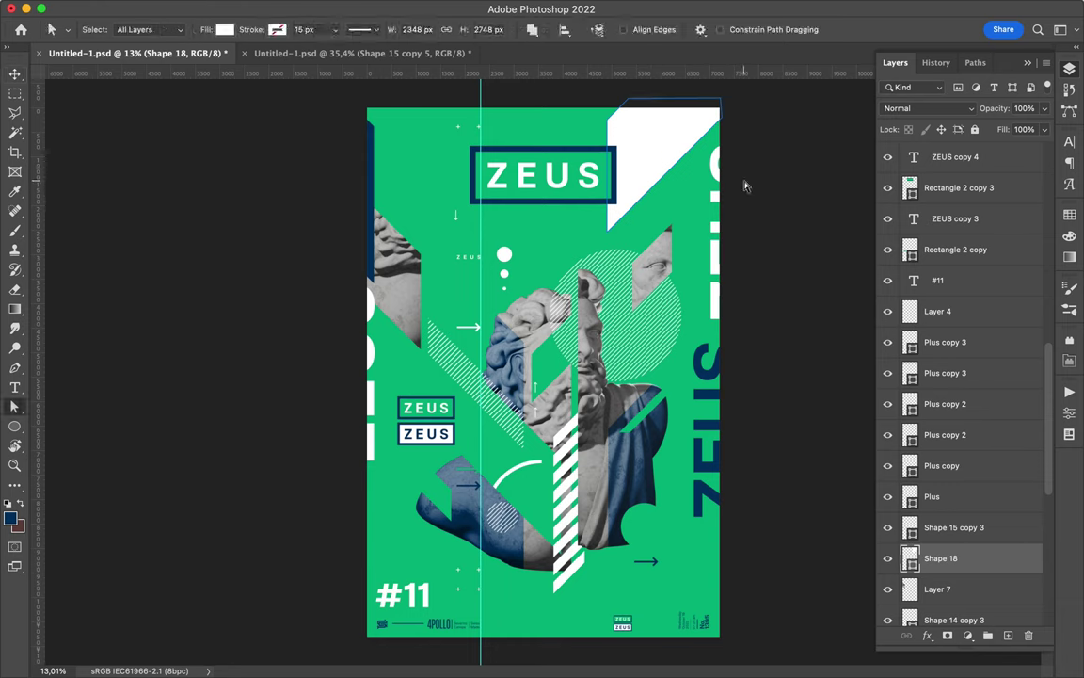
Raise #11 and move a thicker-stroked white plus to the left edge.
mouse_move(416, 597)
mouse_down()
mouse_move(478, 541)
mouse_move(414, 541)
mouse_up()
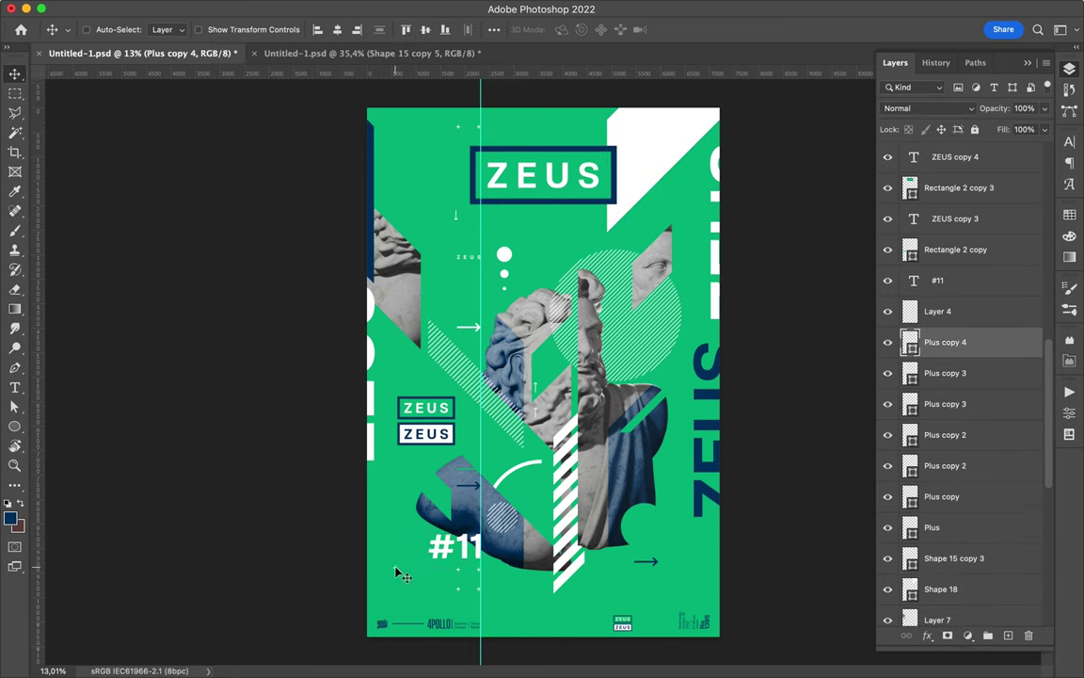
key(a)
click(307, 29)
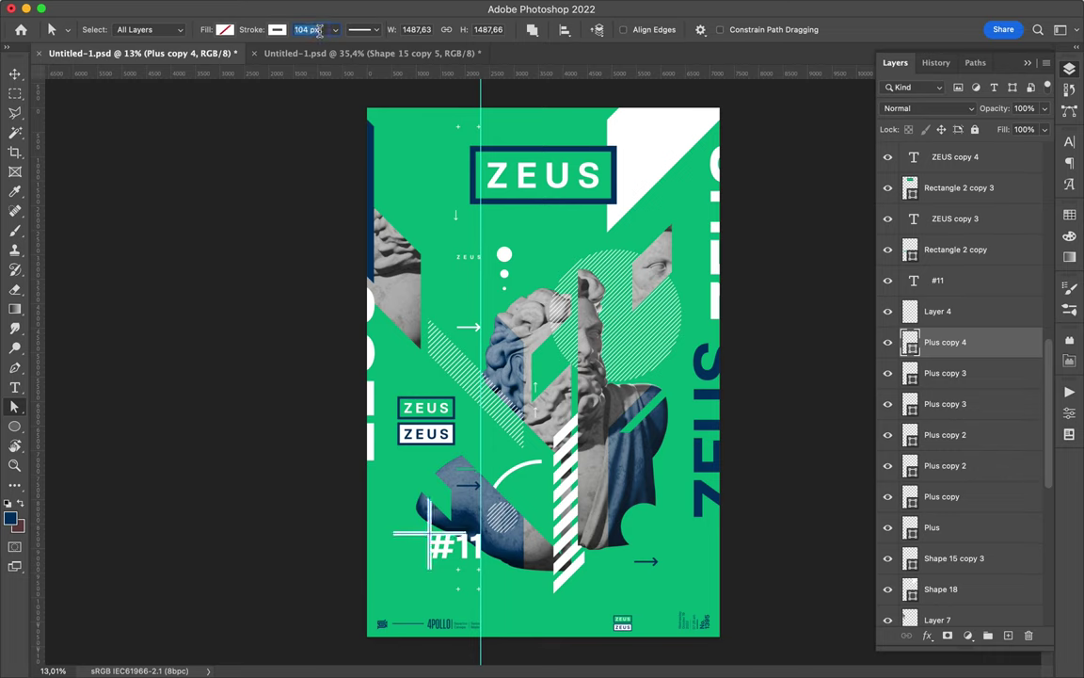
key(v)
drag(422, 540, 363, 539)
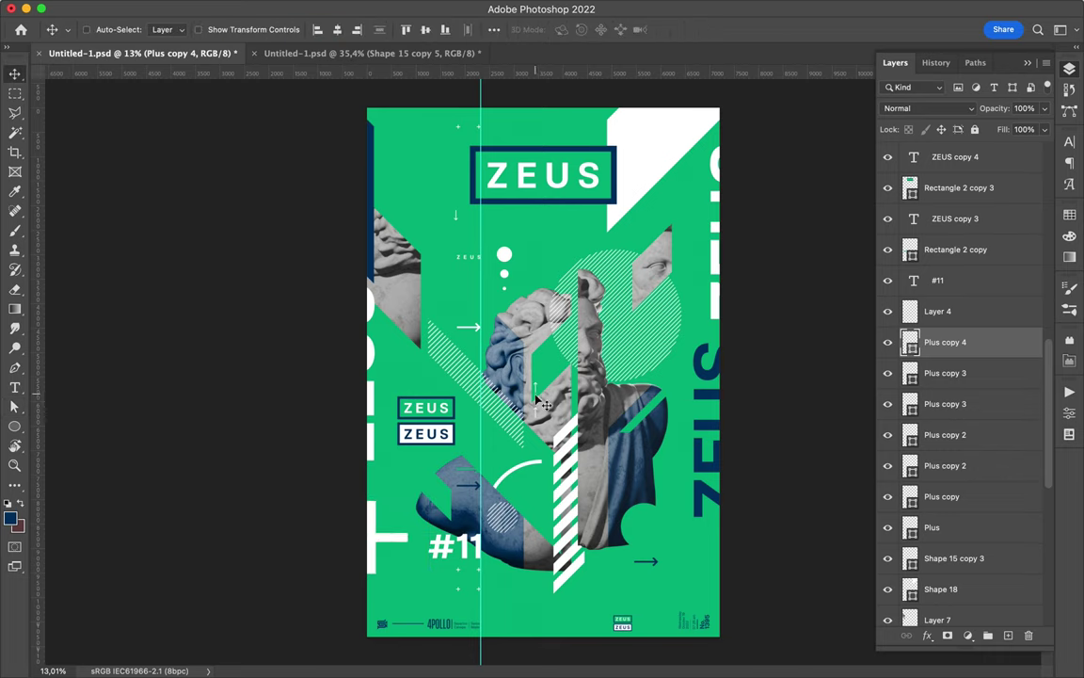
Copy a plus up as a navy bar and rotate it into a V above the ZEUS box.
mouse_move(371, 544)
mouse_down()
mouse_move(548, 249)
mouse_move(537, 214)
mouse_up()
key(a)
key(v)
drag(588, 264, 584, 176)
scroll(569, 172, up, 3)
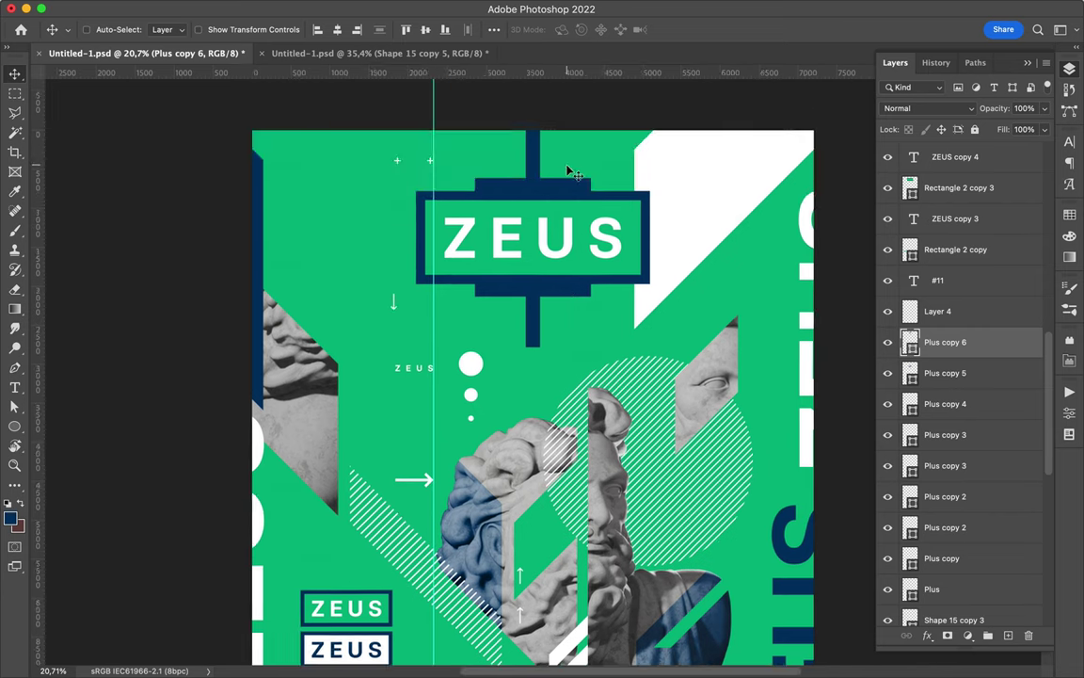
key(ctrl+t)
drag(568, 170, 568, 92)
key(Return)
mouse_move(553, 168)
mouse_down()
mouse_move(543, 189)
mouse_move(718, 508)
mouse_up()
Copy the navy V to the lower right and move it lower in the layer stack.
scroll(718, 508, down, 4)
scroll(718, 508, right, 4)
mouse_move(945, 347)
mouse_down()
mouse_move(963, 502)
mouse_move(944, 252)
mouse_up()
mouse_move(565, 344)
mouse_down()
mouse_move(541, 362)
mouse_move(677, 377)
mouse_move(649, 353)
mouse_move(711, 551)
mouse_up()
scroll(536, 362, down, 2)
scroll(537, 362, down, 2)
Draw a four-point slanted band along the poster's bottom edge, filled white with no stroke.
key(p)
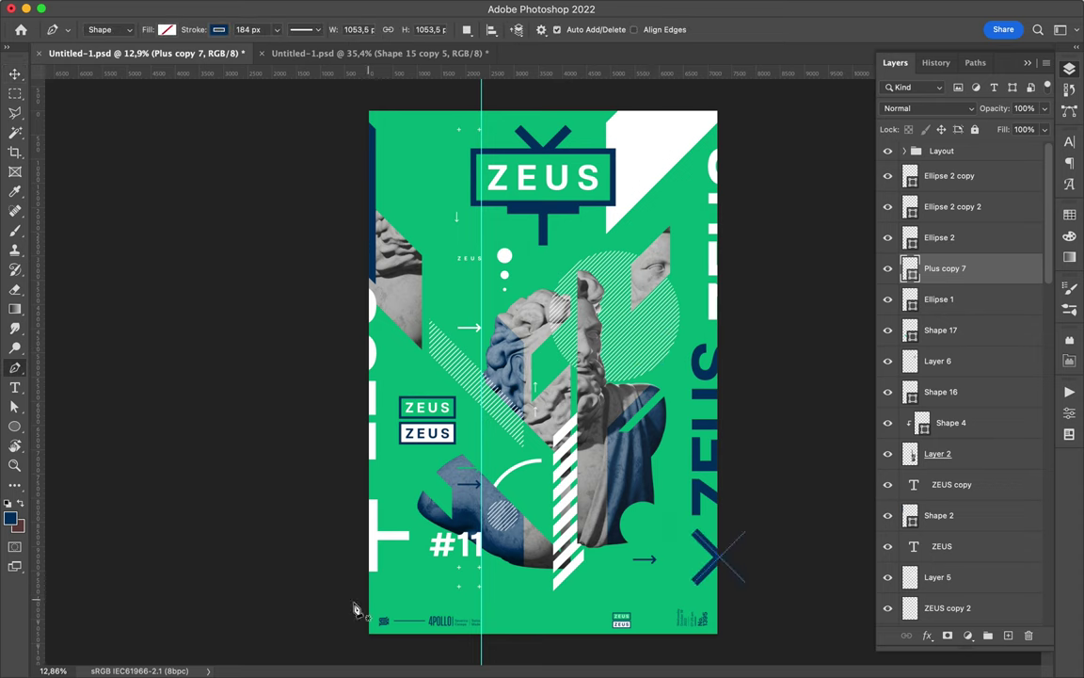
click(356, 623)
click(384, 596)
click(585, 595)
click(553, 628)
click(535, 646)
click(355, 624)
click(219, 29)
click(176, 109)
click(167, 29)
click(150, 108)
Nudge the top ZEUS sign and adjust it with Free Transform.
key(v)
drag(555, 194, 552, 187)
key(ctrl+t)
scroll(544, 237, up, 2)
key(Return)
scroll(555, 172, up, 3)
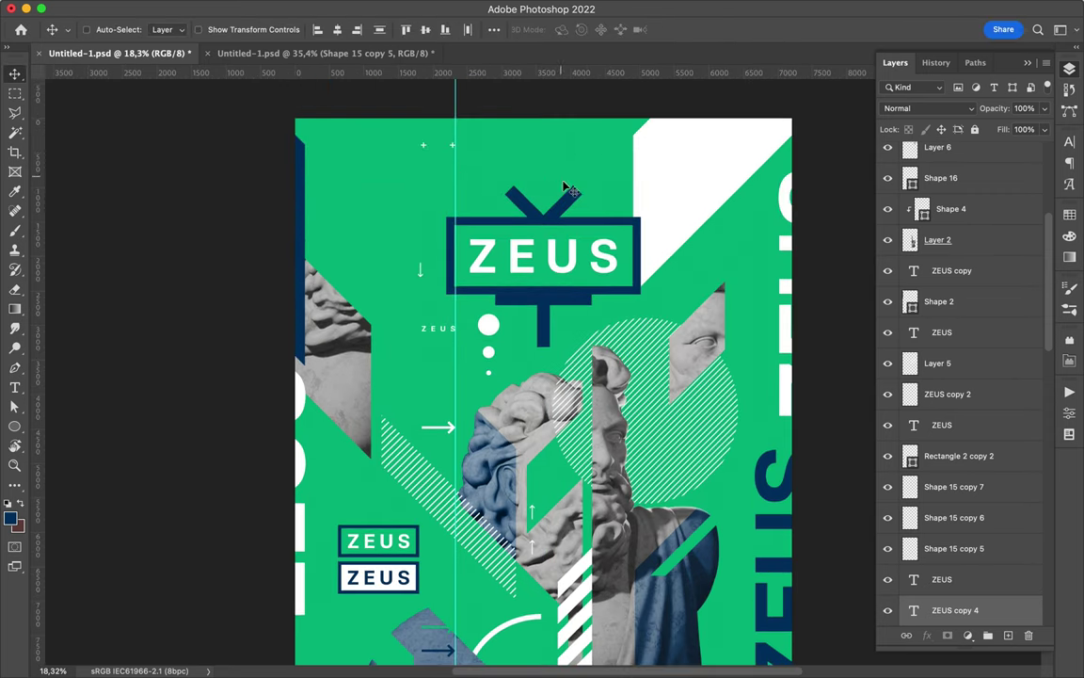
Shift the top-right white shape slightly right and move the ZEUS text layer down.
drag(683, 206, 707, 208)
click(786, 216)
drag(786, 214, 789, 234)
scroll(295, 395, down, 5)
scroll(295, 397, down, 1)
scroll(295, 395, up, 3)
scroll(296, 395, down, 1)
scroll(489, 289, down, 2)
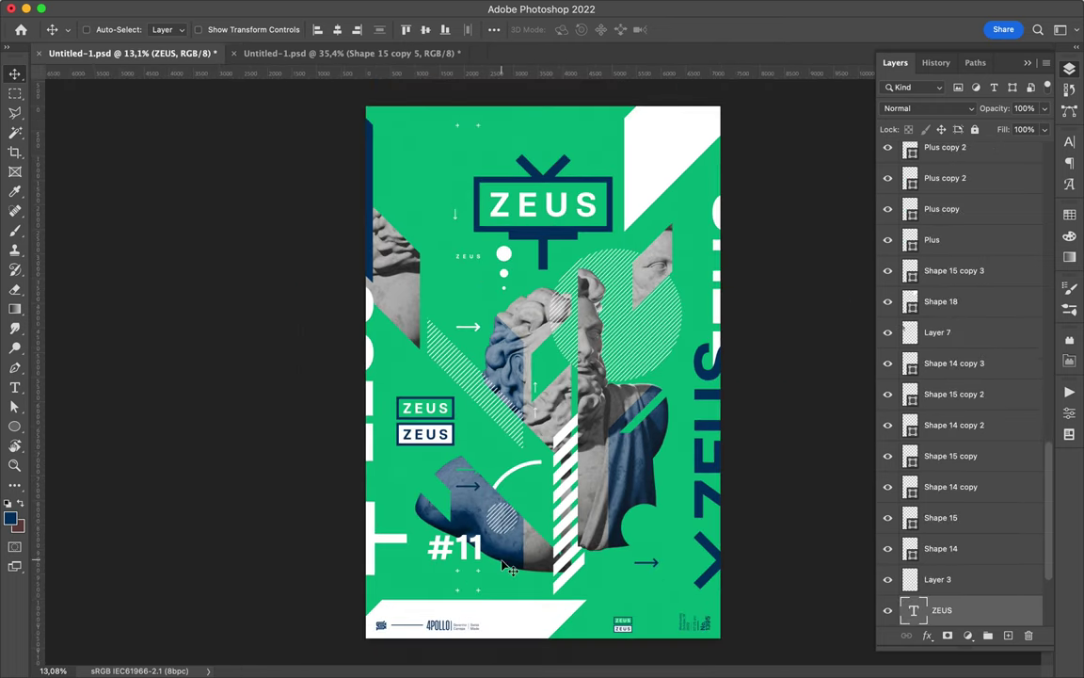
Draw a navy parallelogram in the bottom band and move its layer to the top of the stack.
key(p)
click(474, 641)
click(530, 649)
key(a)
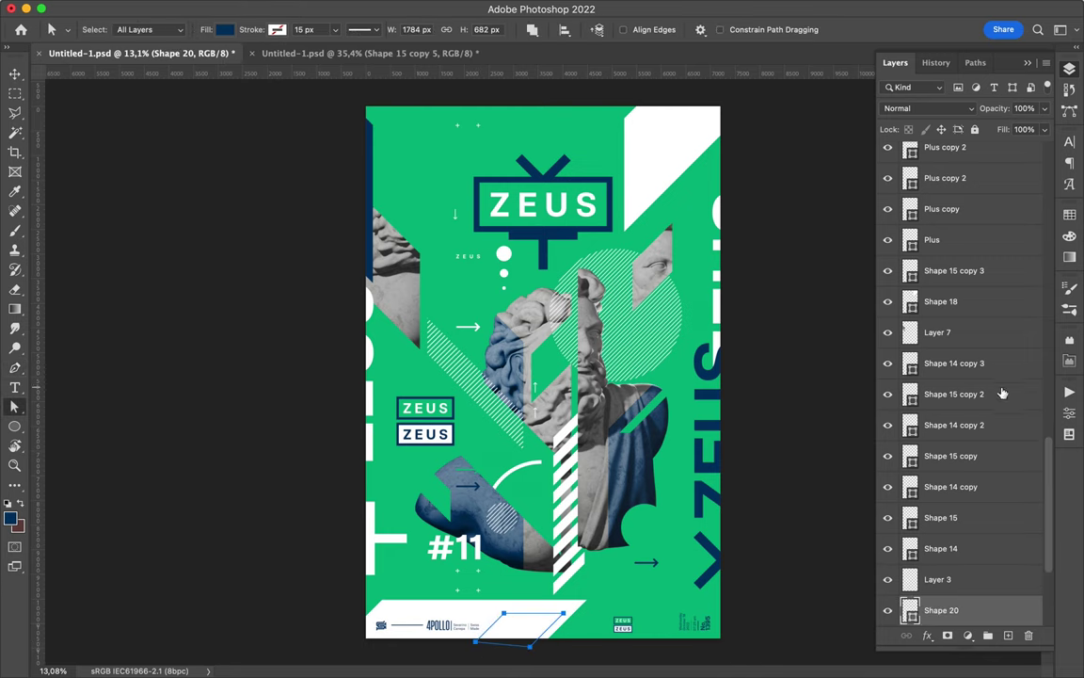
drag(1002, 393, 946, 557)
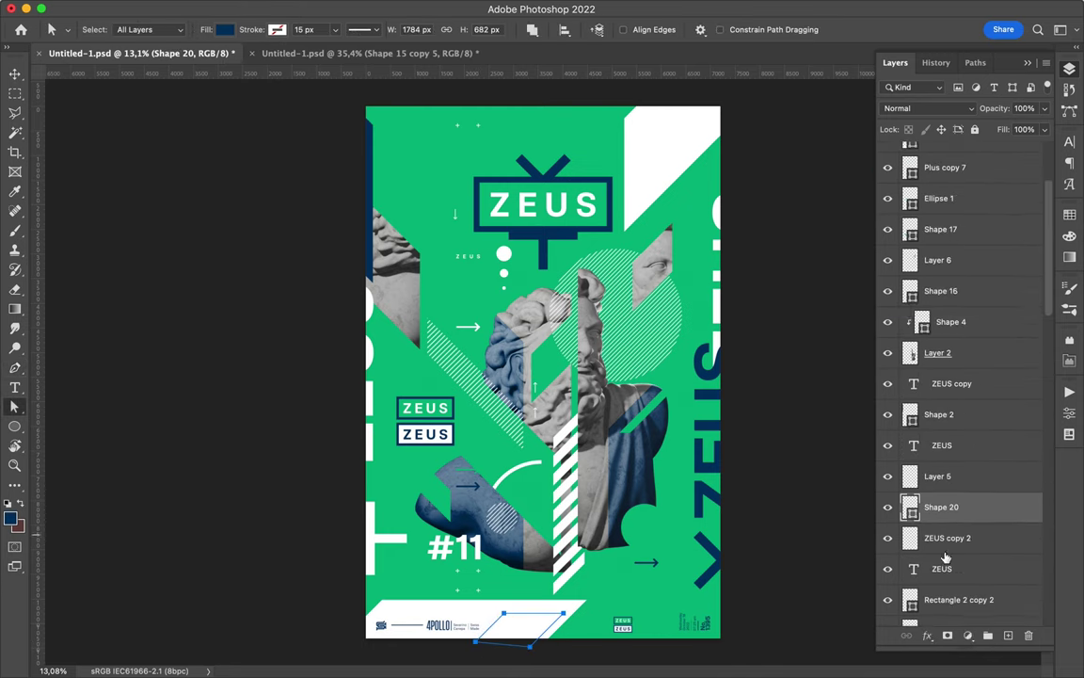
drag(946, 557, 961, 174)
key(v)
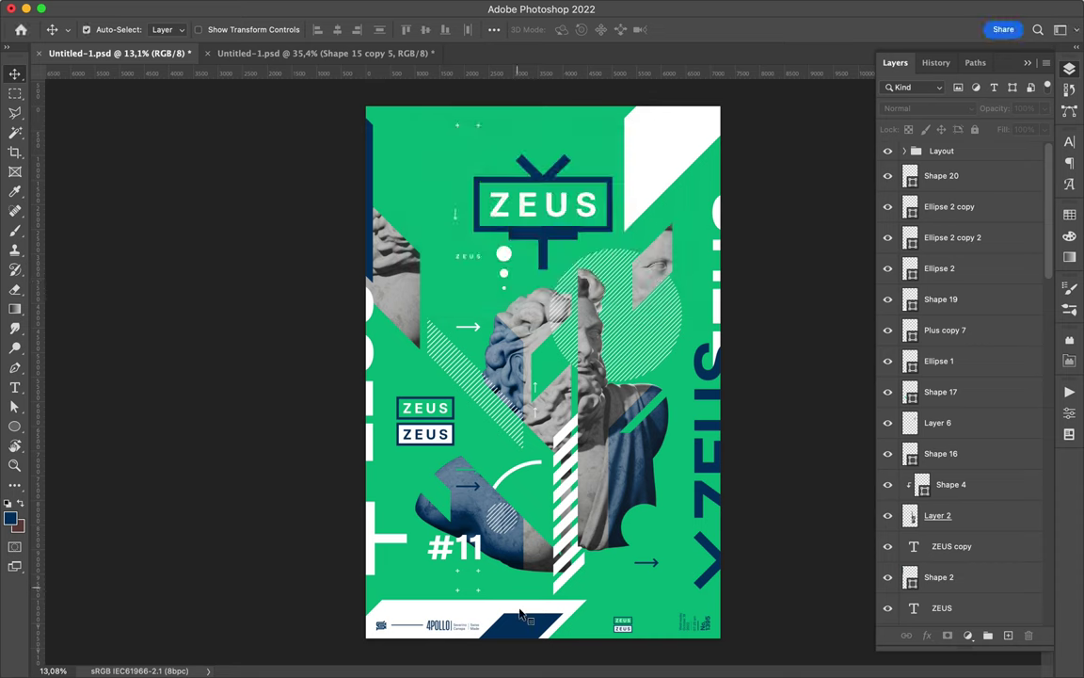
Draw a green diagonal stripe across the top-right white triangle.
click(522, 614)
key(p)
click(724, 126)
click(638, 205)
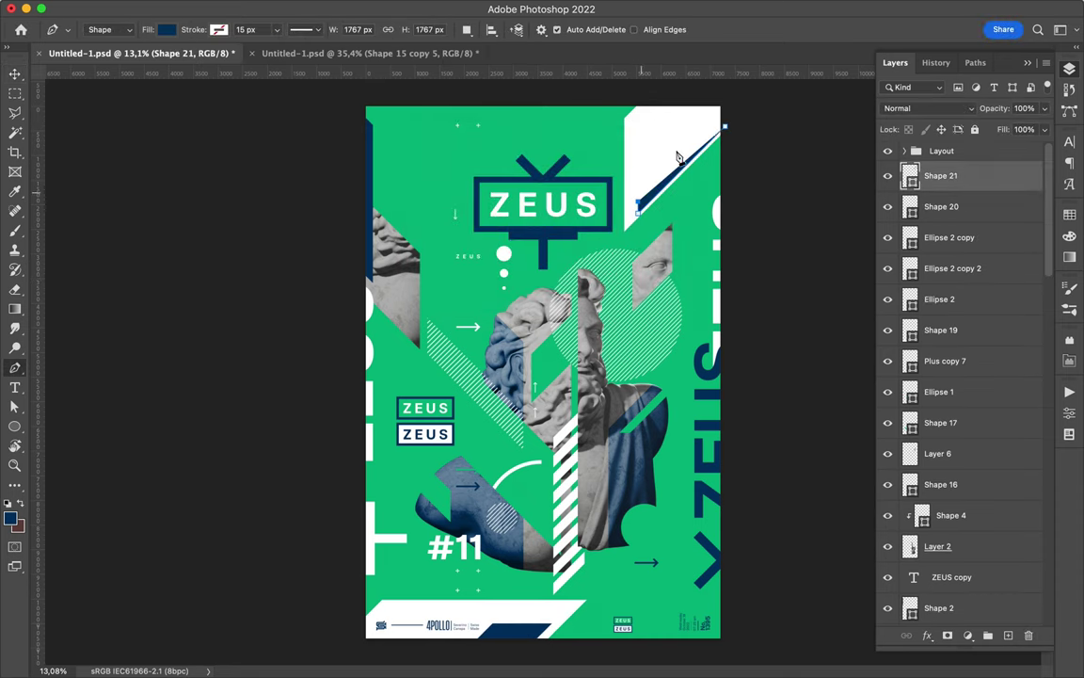
key(a)
click(252, 29)
click(151, 106)
key(v)
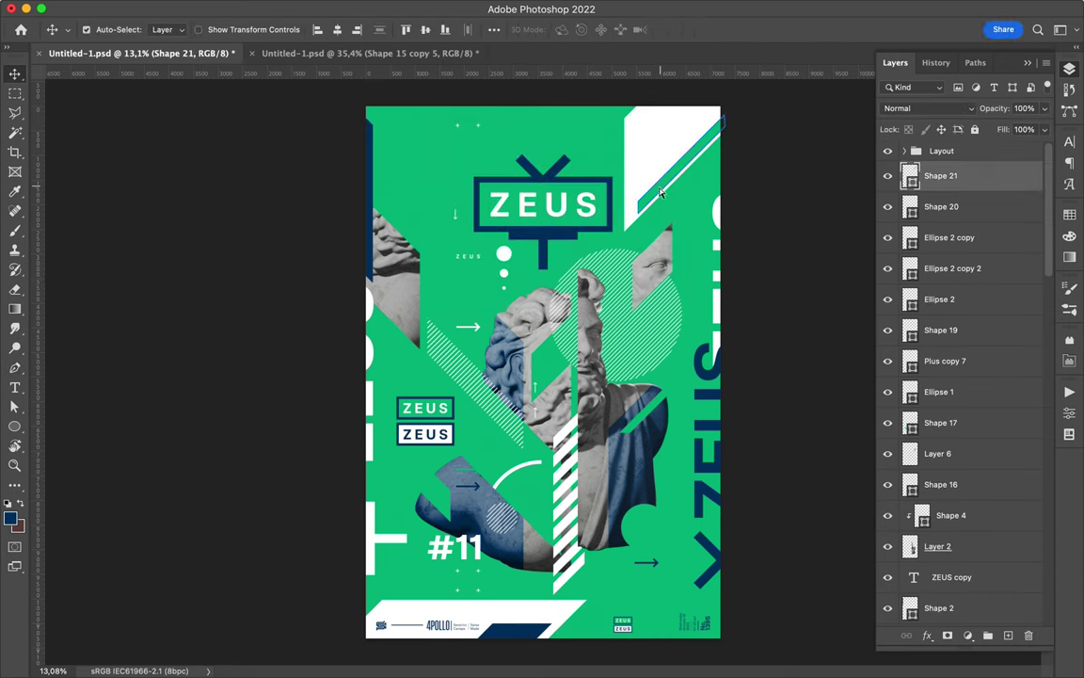
drag(647, 200, 649, 198)
Draw an L-shaped corner bracket at the top-left with no fill and a white stroke.
key(a)
key(v)
key(p)
click(418, 135)
click(385, 135)
click(386, 168)
key(a)
click(226, 29)
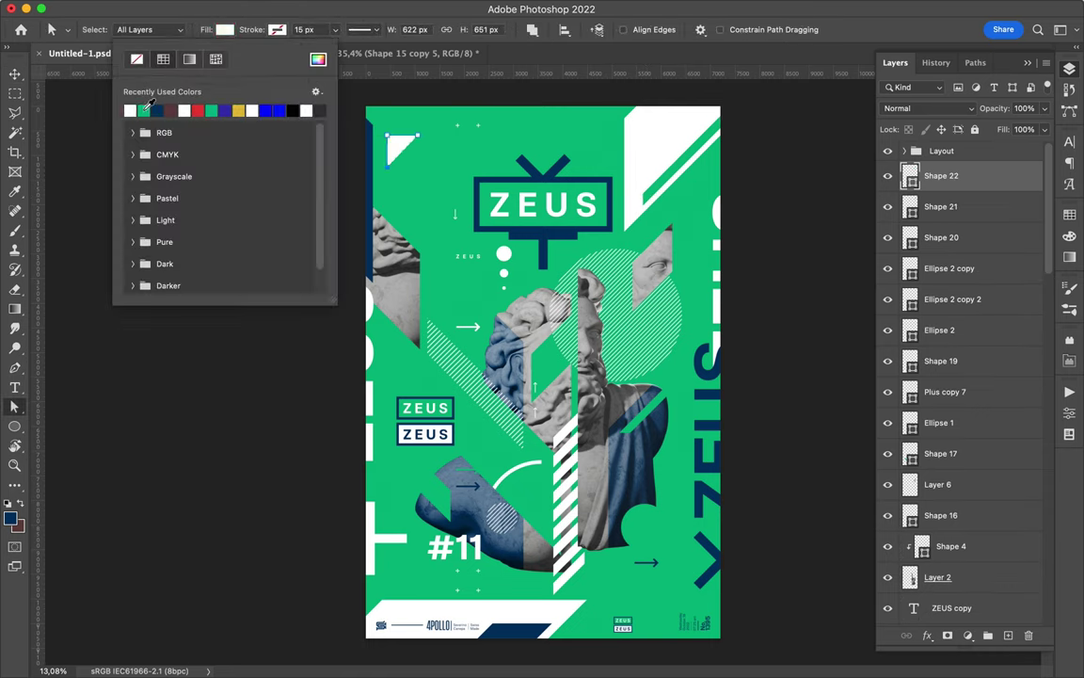
click(253, 36)
key(Escape)
click(293, 188)
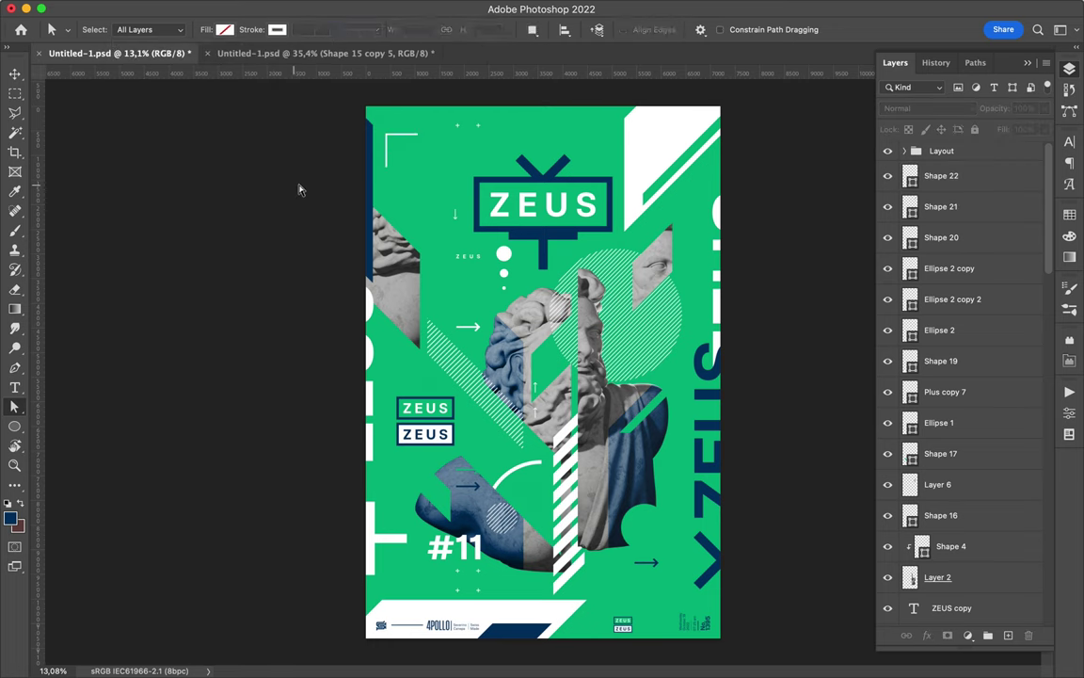
Copy the bracket to the bottom-right corner and flip it both ways.
key(v)
mouse_move(387, 157)
mouse_down()
mouse_move(634, 602)
mouse_move(669, 604)
mouse_up()
key(ctrl+t)
key(Return)
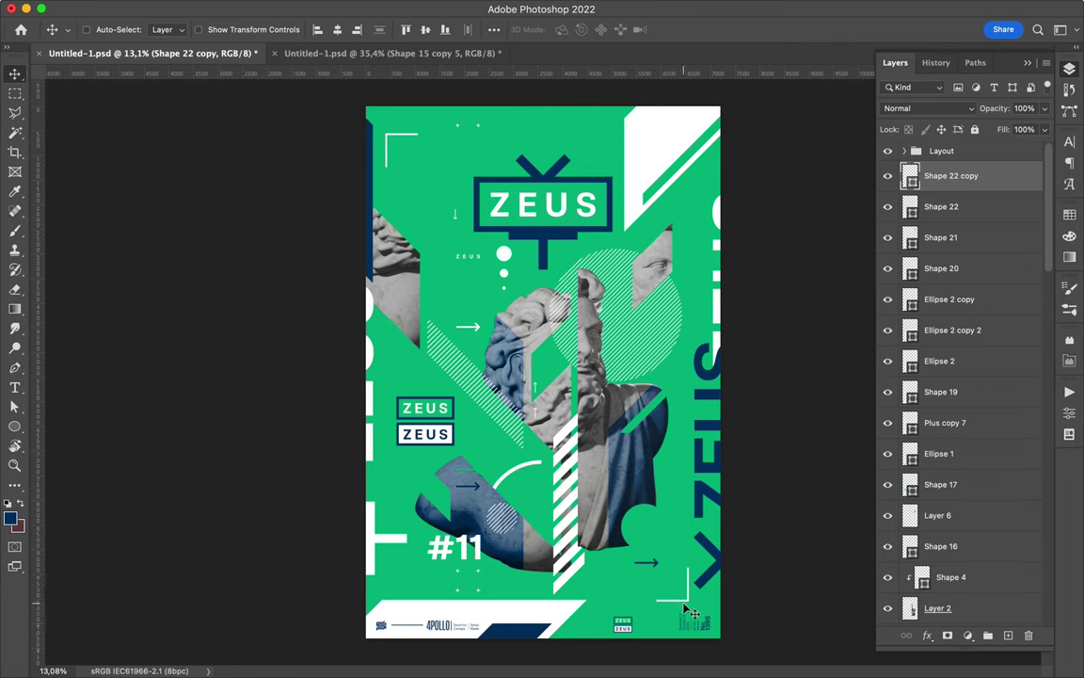
Add a short white horizontal line near the top, duplicate it, and save the poster.
key(p)
click(358, 584)
click(412, 583)
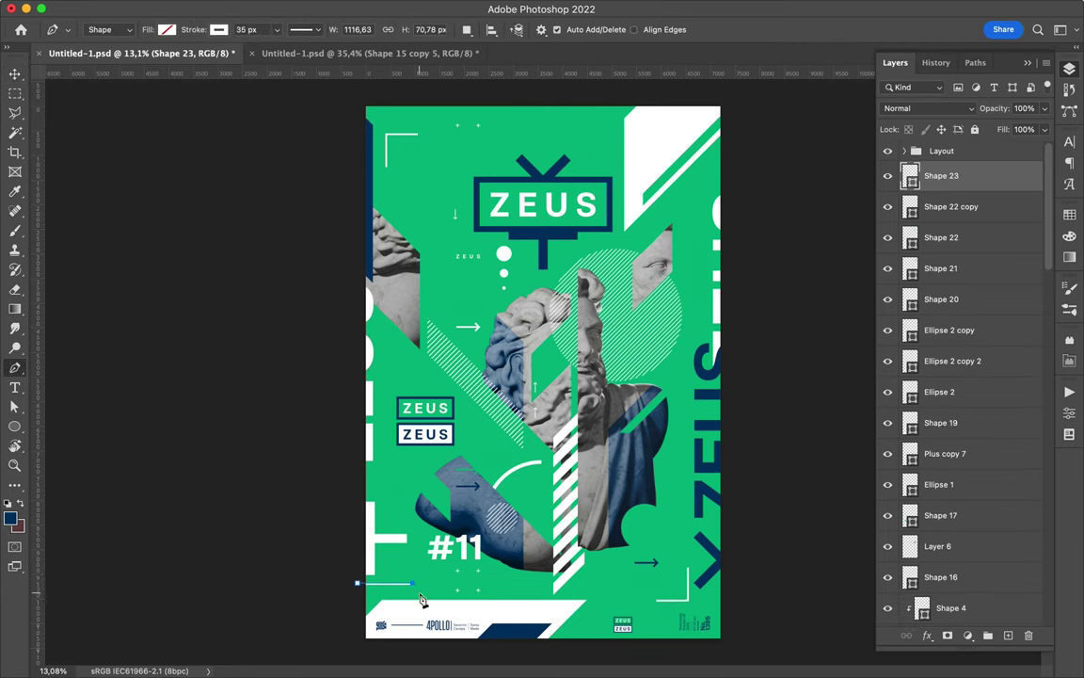
key(a)
click(224, 29)
key(Escape)
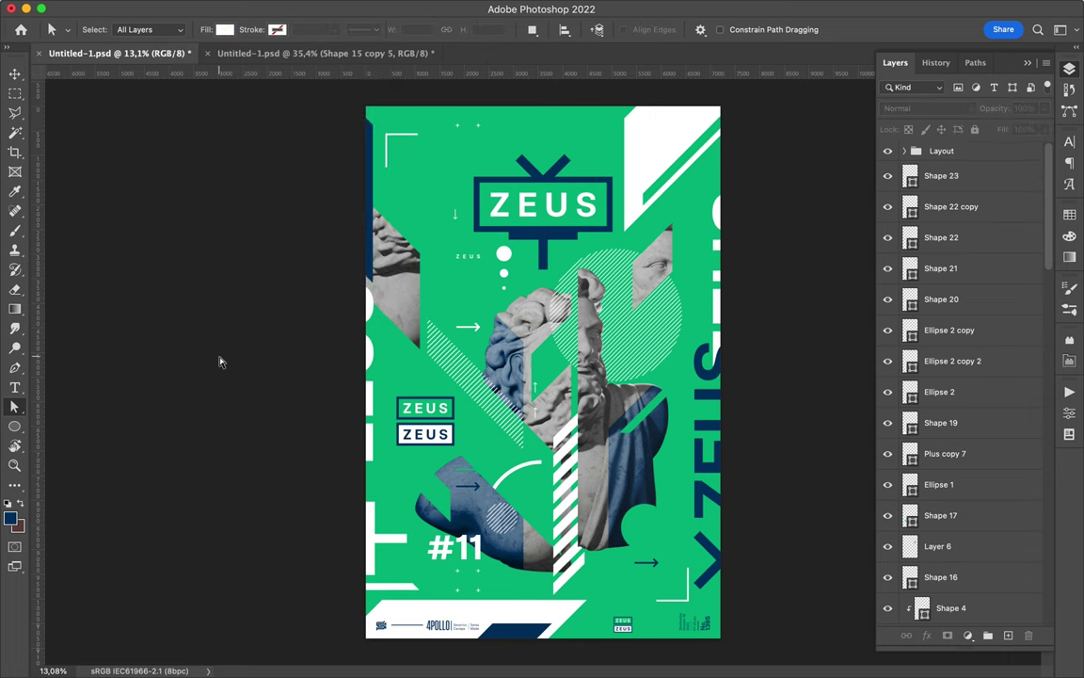
key(v)
mouse_move(362, 585)
mouse_down()
mouse_move(390, 589)
mouse_move(395, 123)
mouse_up()
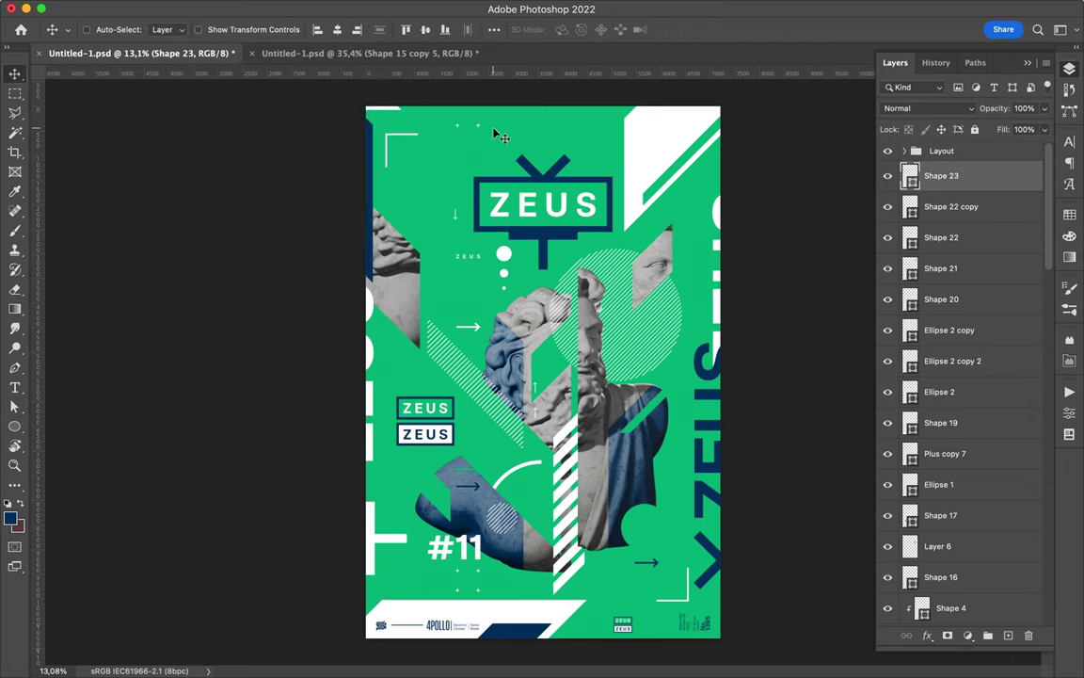
key(super+j)
key(super+s)
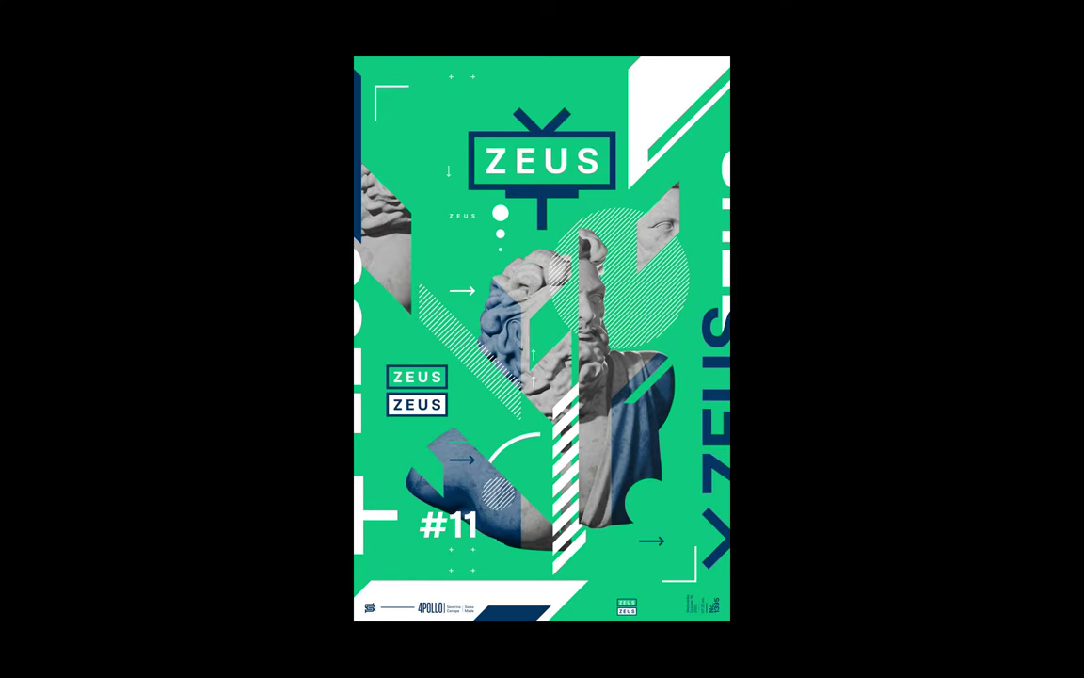